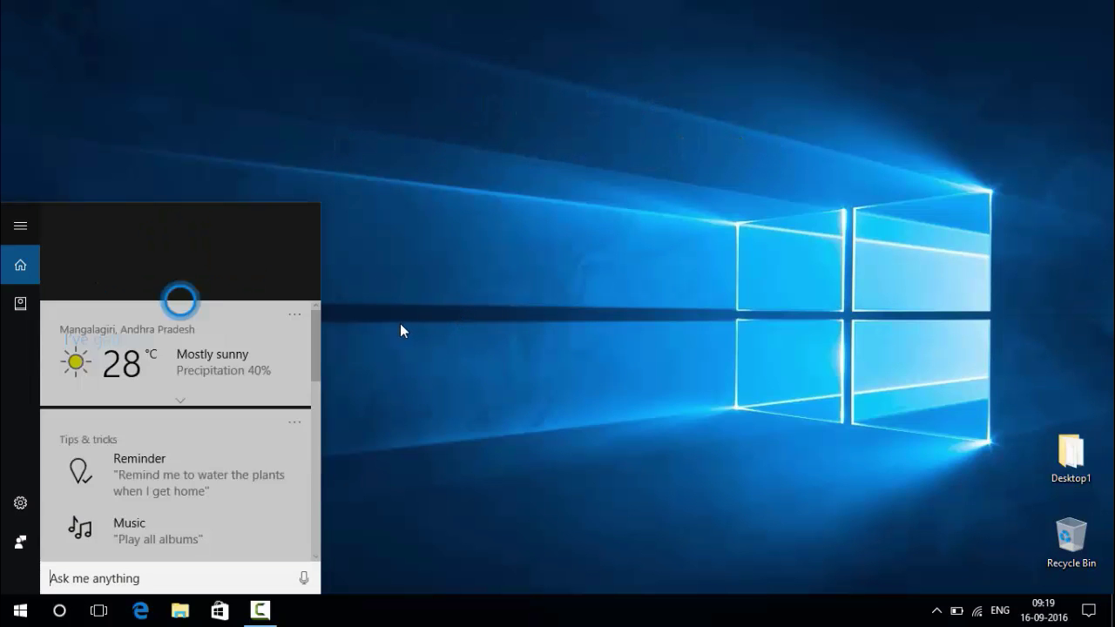
Search Windows for gpedit.msc and open the Local Group Policy Editor
click(534, 285)
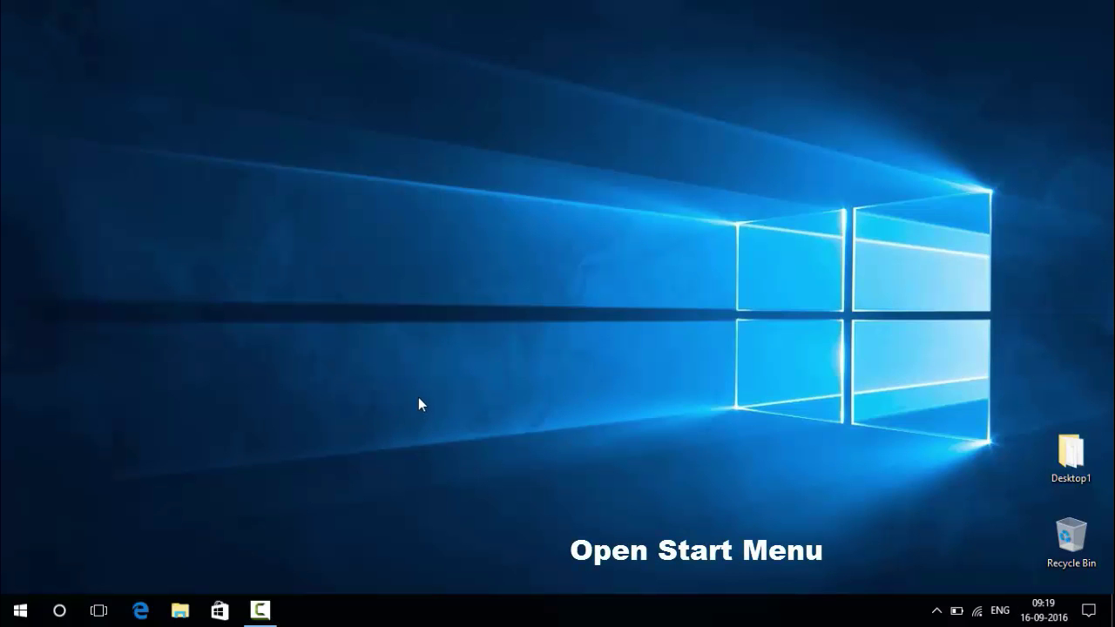
click(7, 621)
text(gpedit)
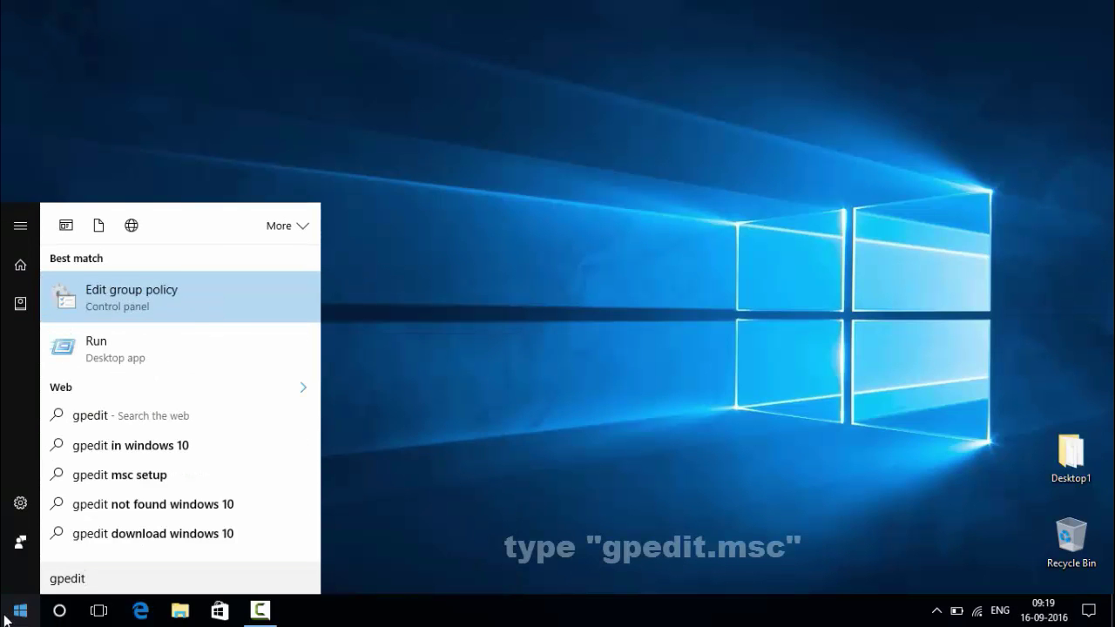
text(.ms)
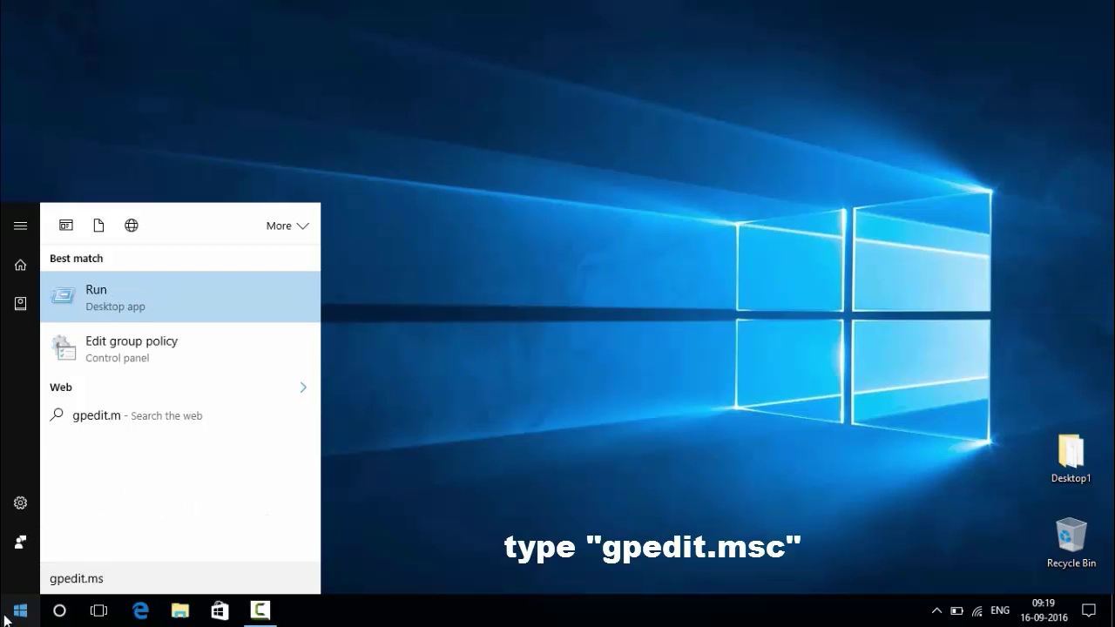
text(cc)
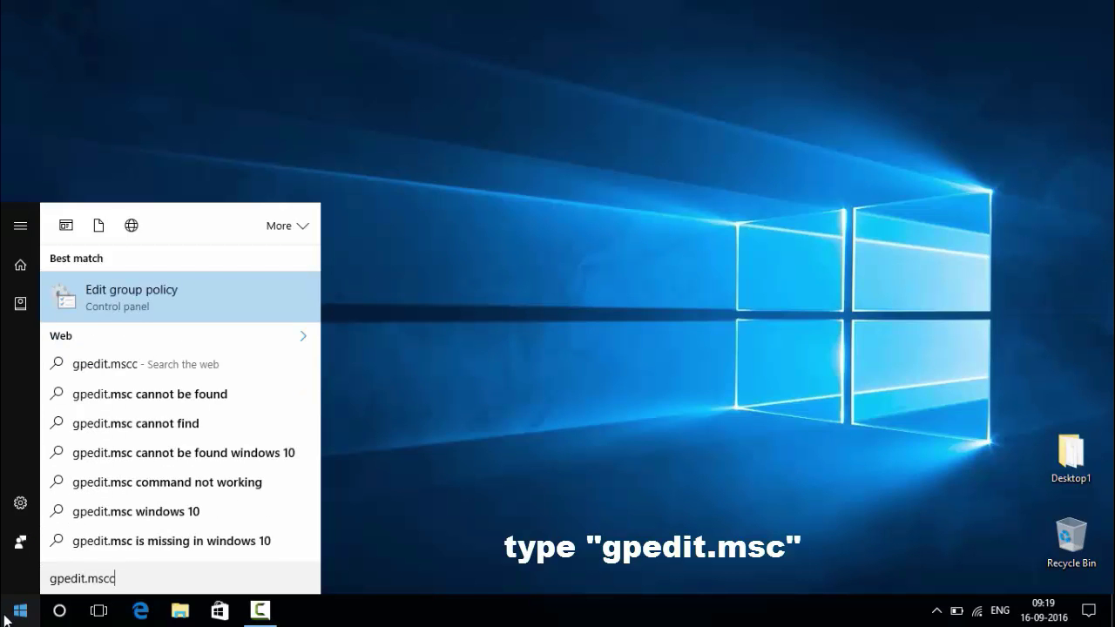
key(Return)
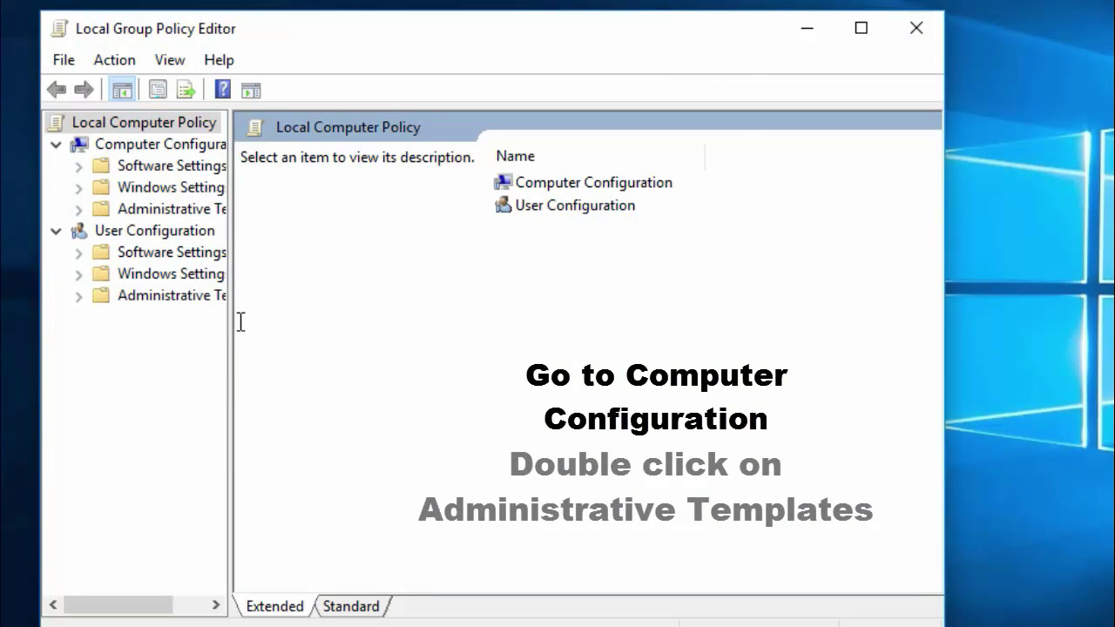
Widen the policy tree and open Windows Components under Computer Configuration > Administrative Templates
drag(234, 337, 284, 342)
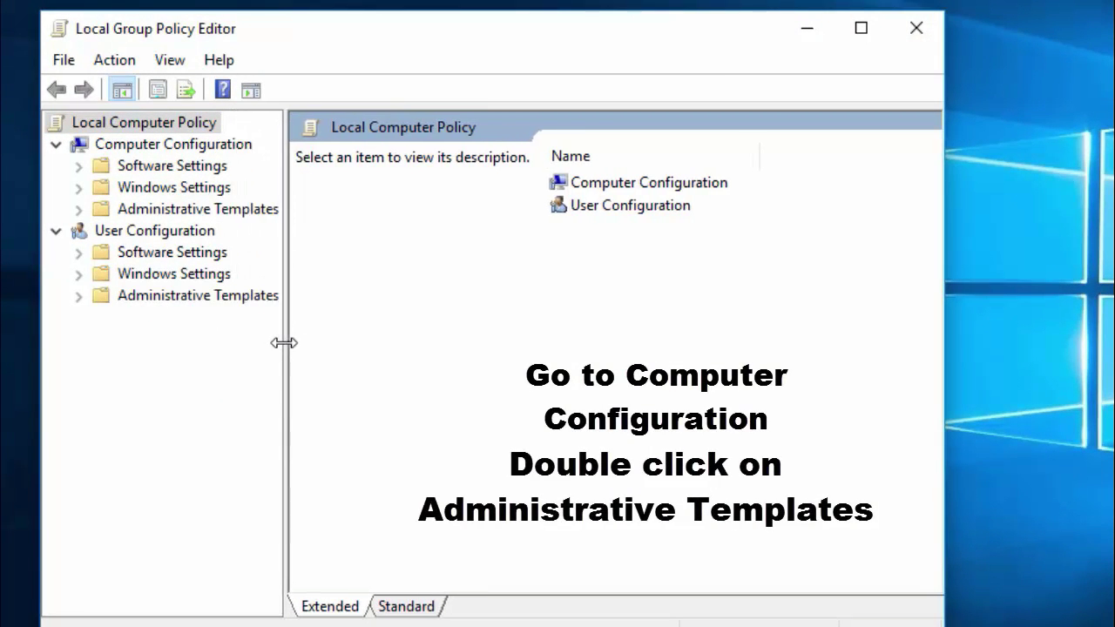
click(116, 146)
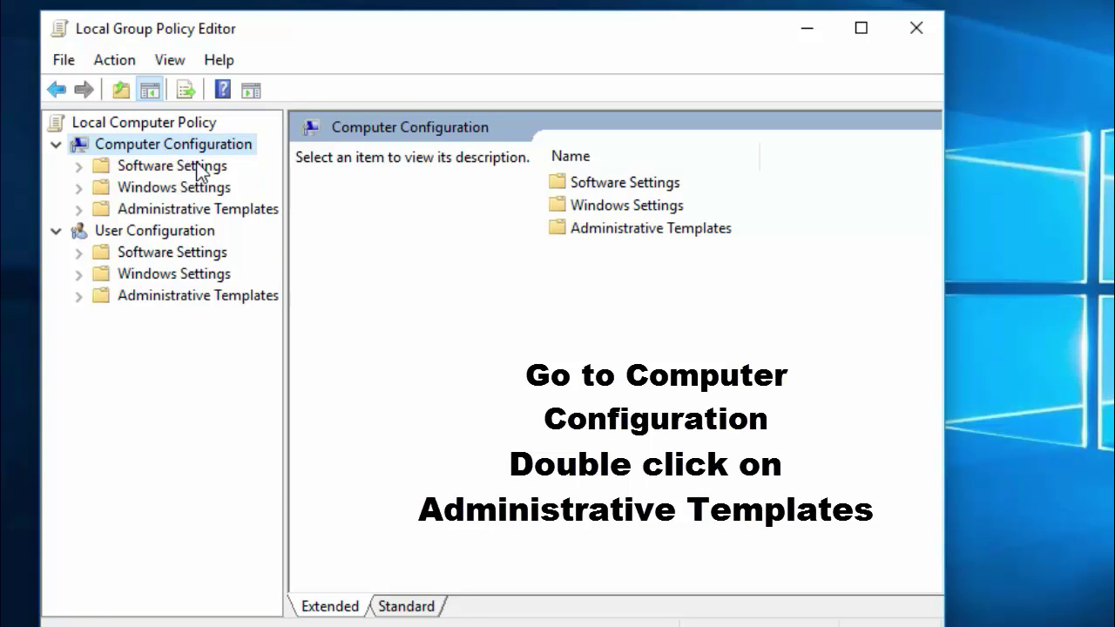
double_click(630, 228)
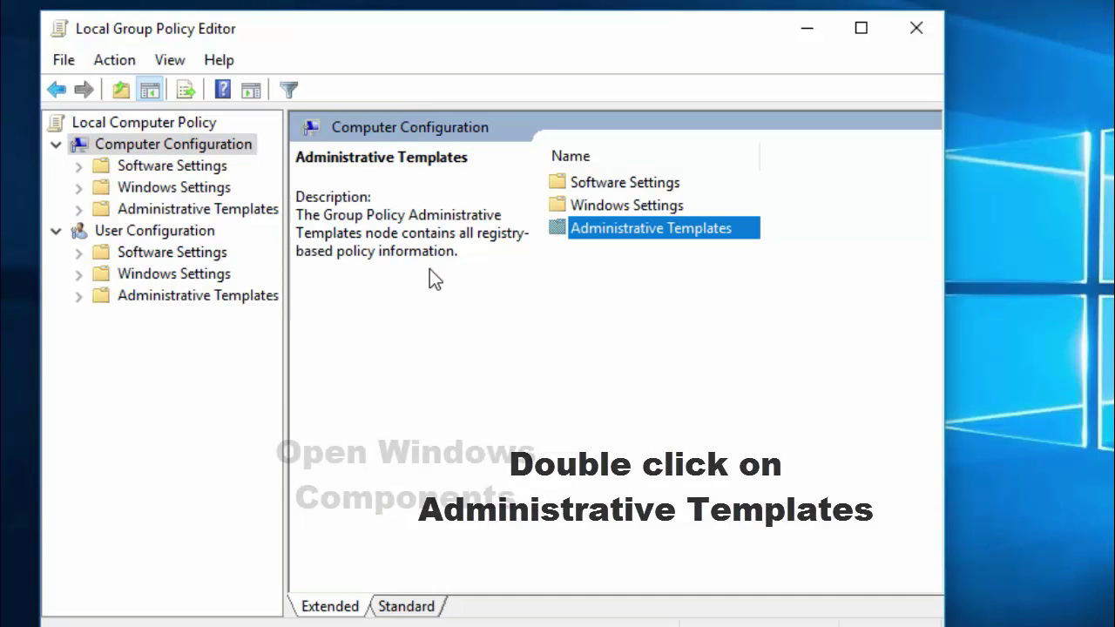
click(185, 209)
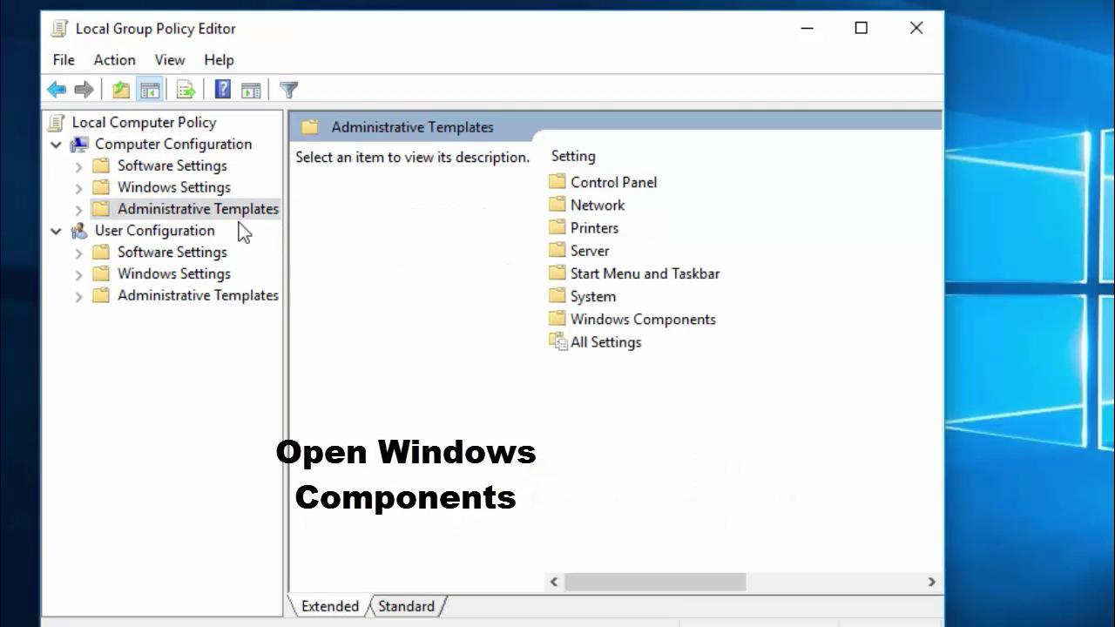
click(620, 313)
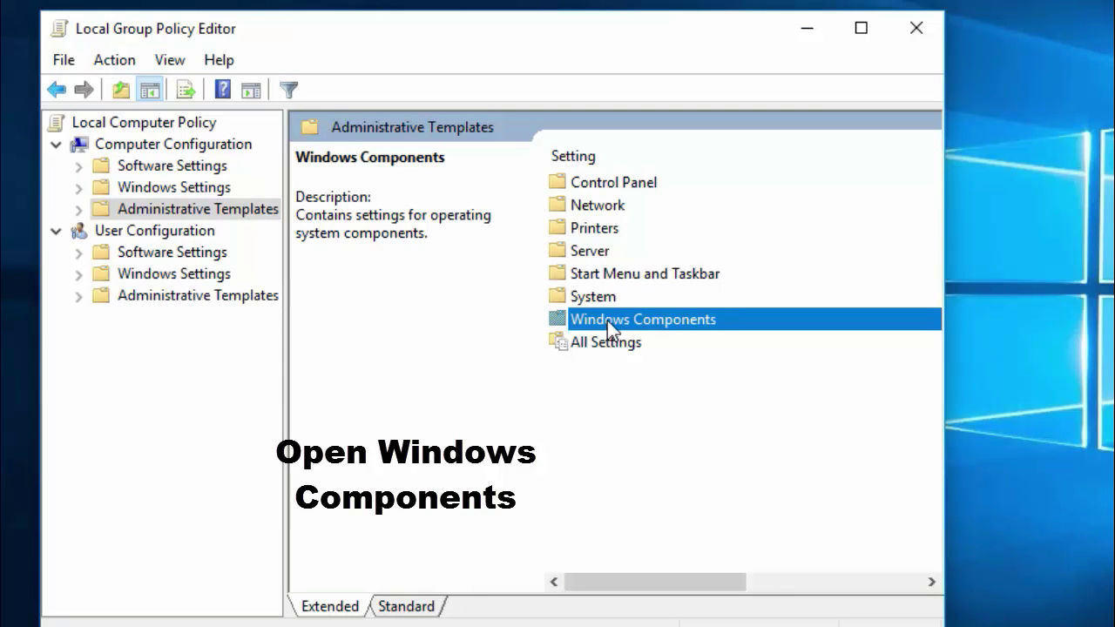
double_click(607, 321)
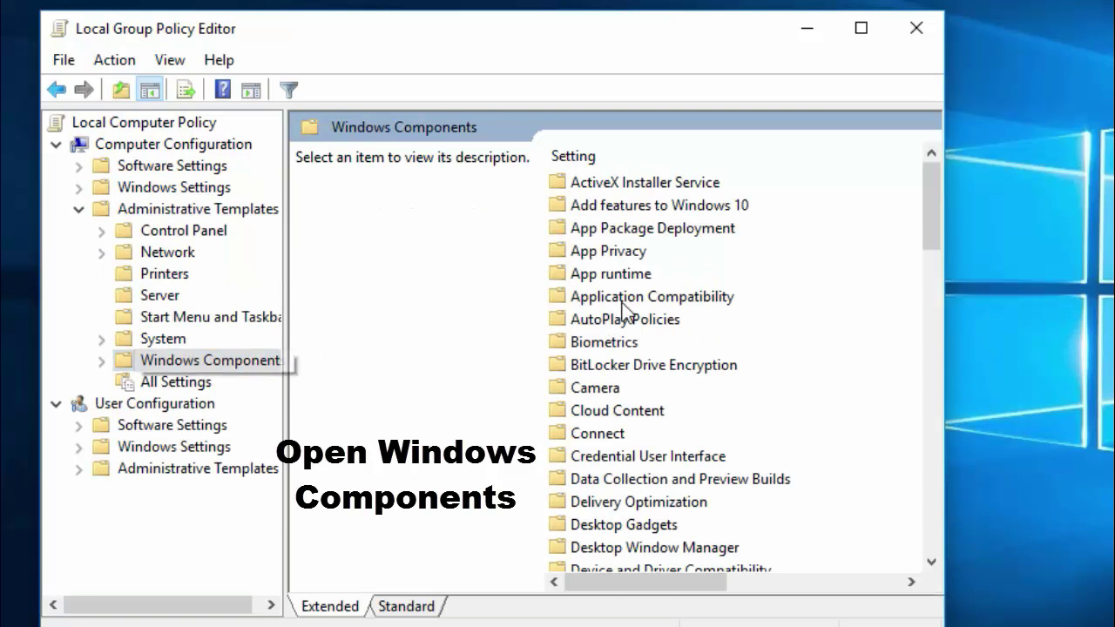
Open the Search folder within Windows Components and widen the editor window to show the State column
scroll(675, 296, down, 5)
scroll(670, 298, down, 1)
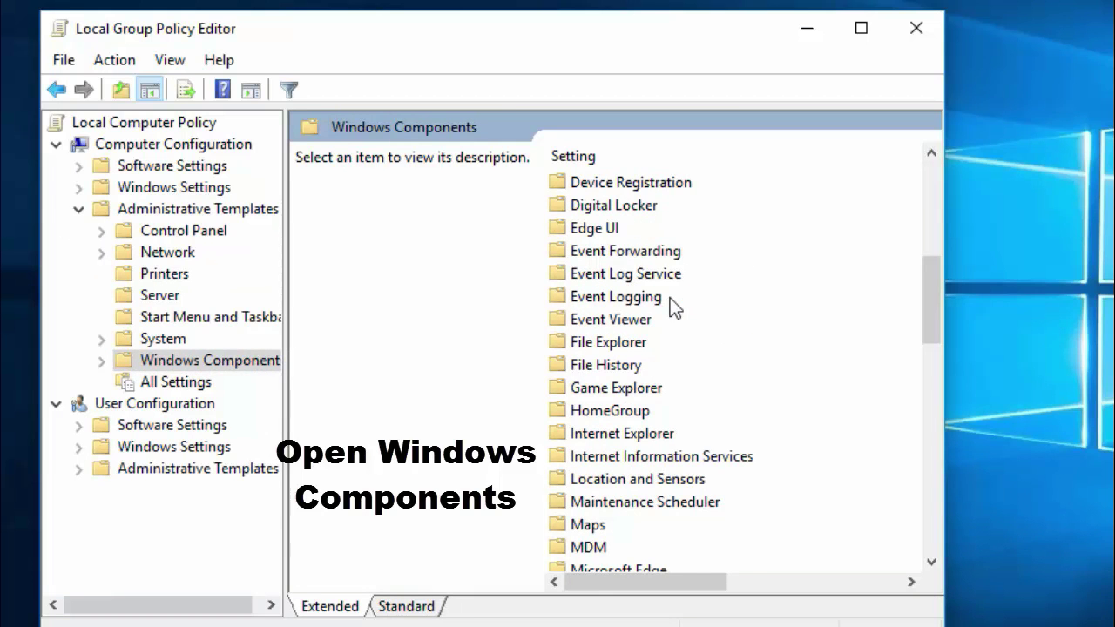
scroll(670, 294, down, 6)
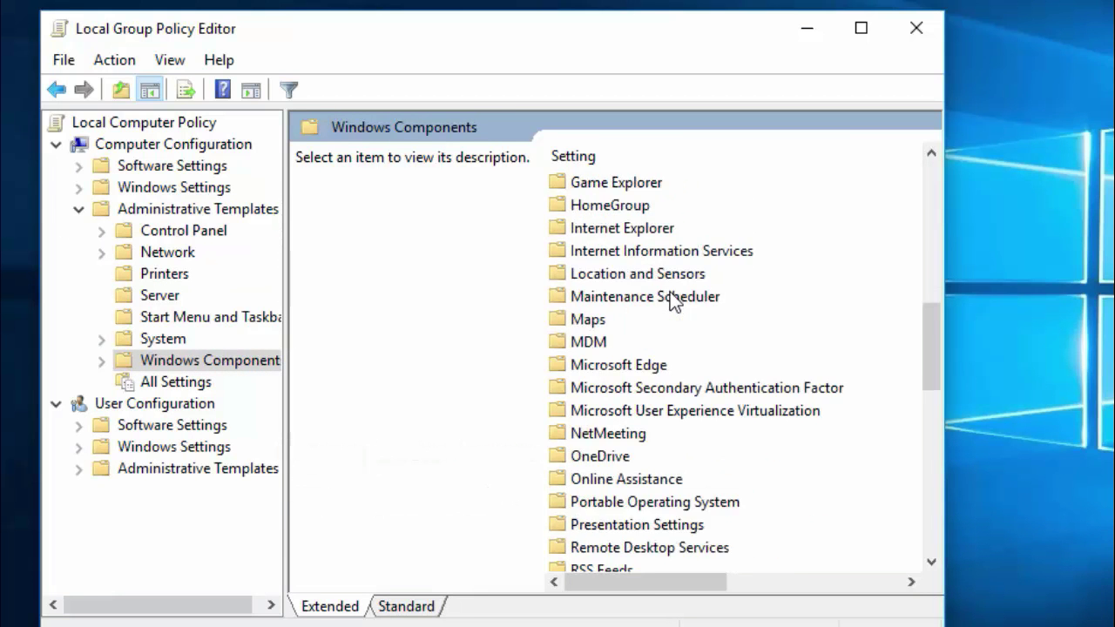
click(593, 388)
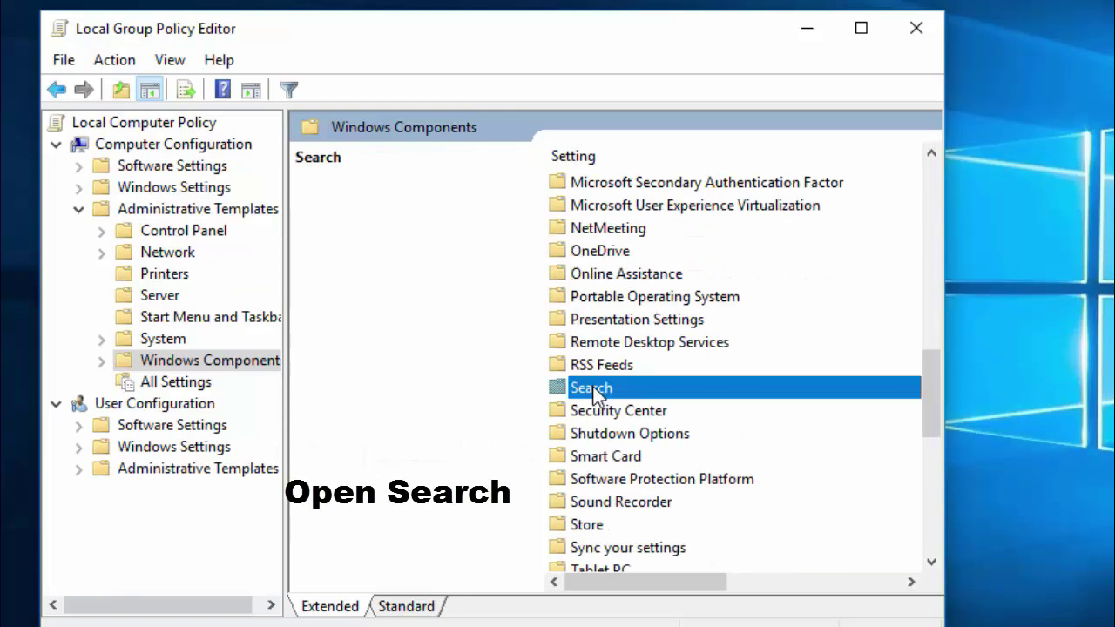
double_click(592, 388)
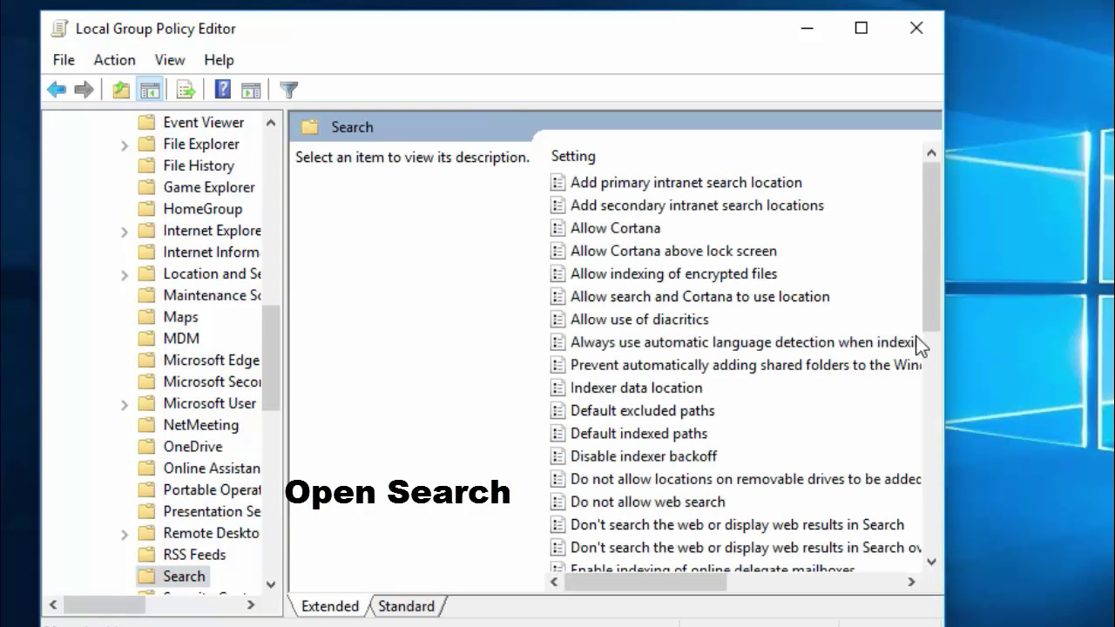
drag(952, 314, 1114, 316)
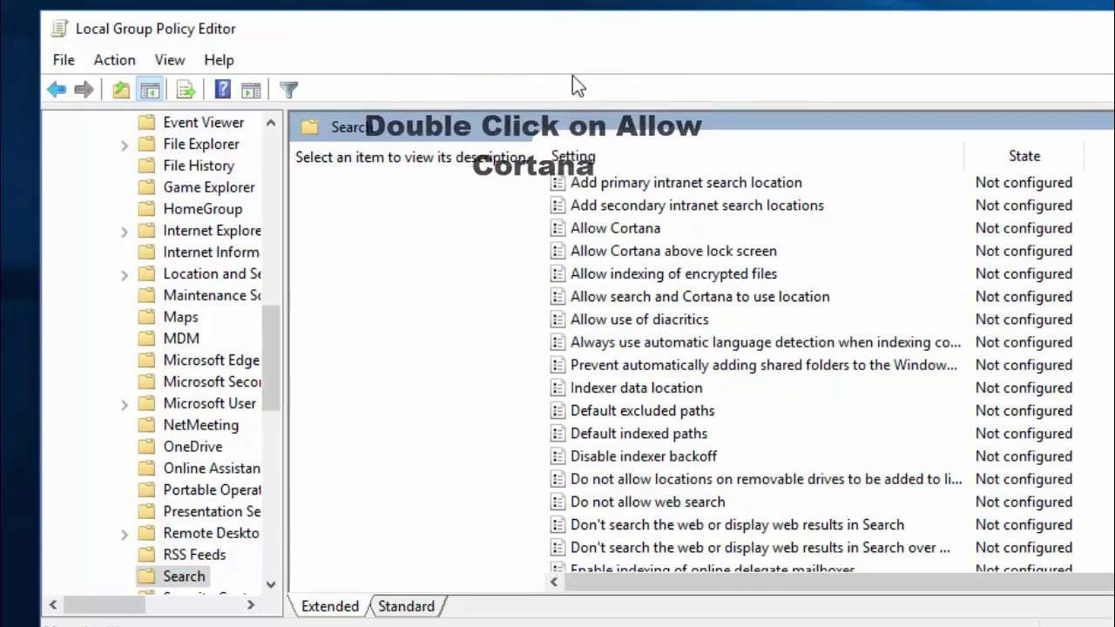
Set the Allow Cortana policy to Disabled, apply the change and close the policy's settings
click(649, 228)
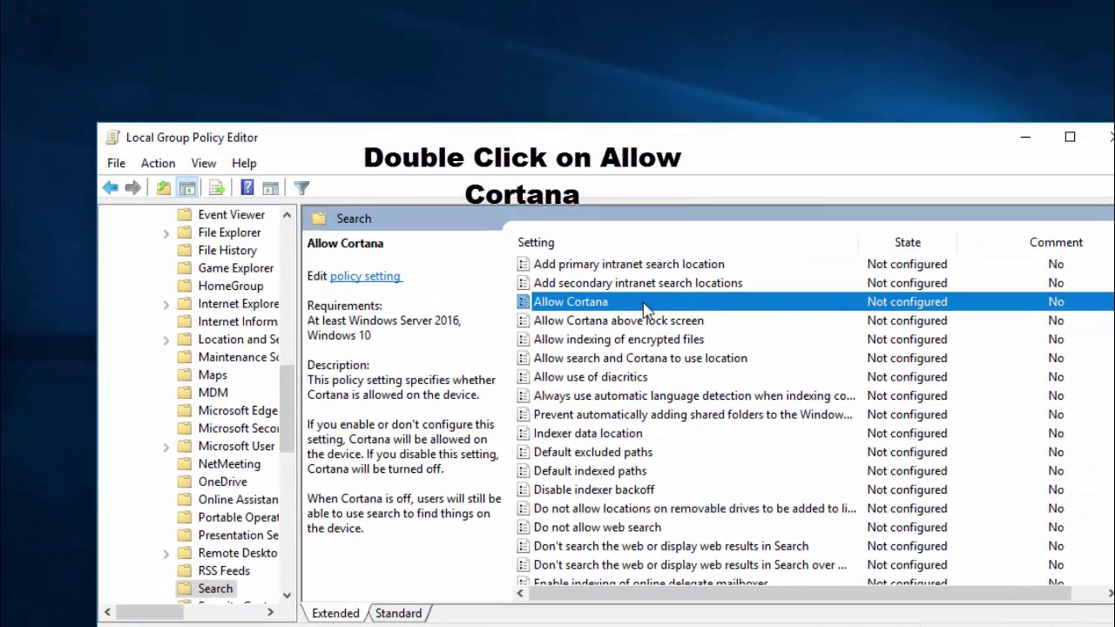
double_click(586, 307)
drag(319, 45, 617, 30)
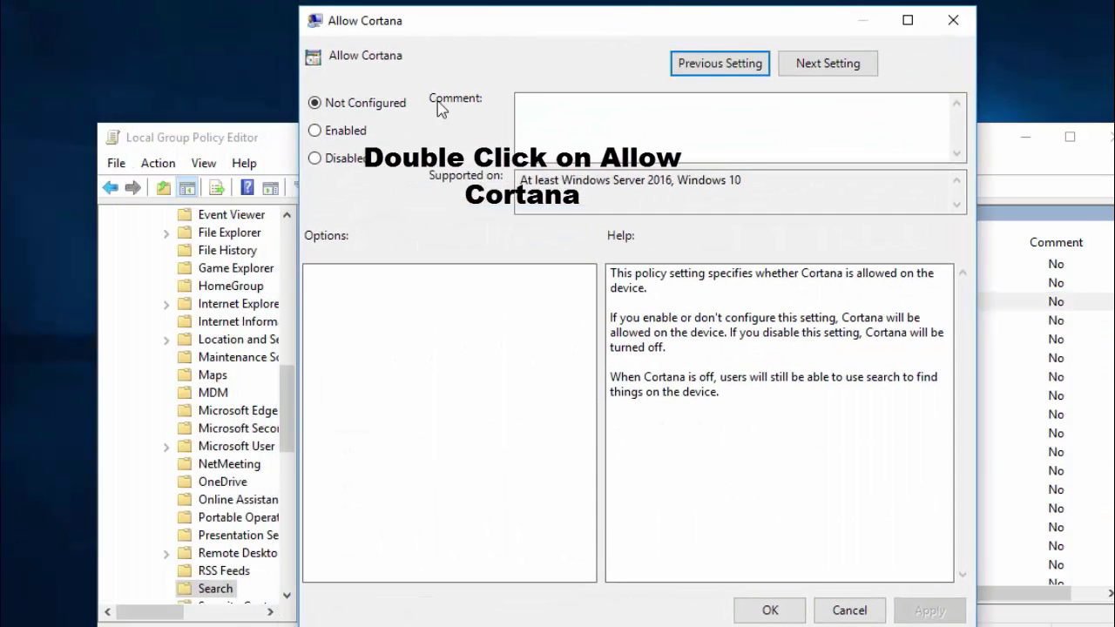
click(328, 165)
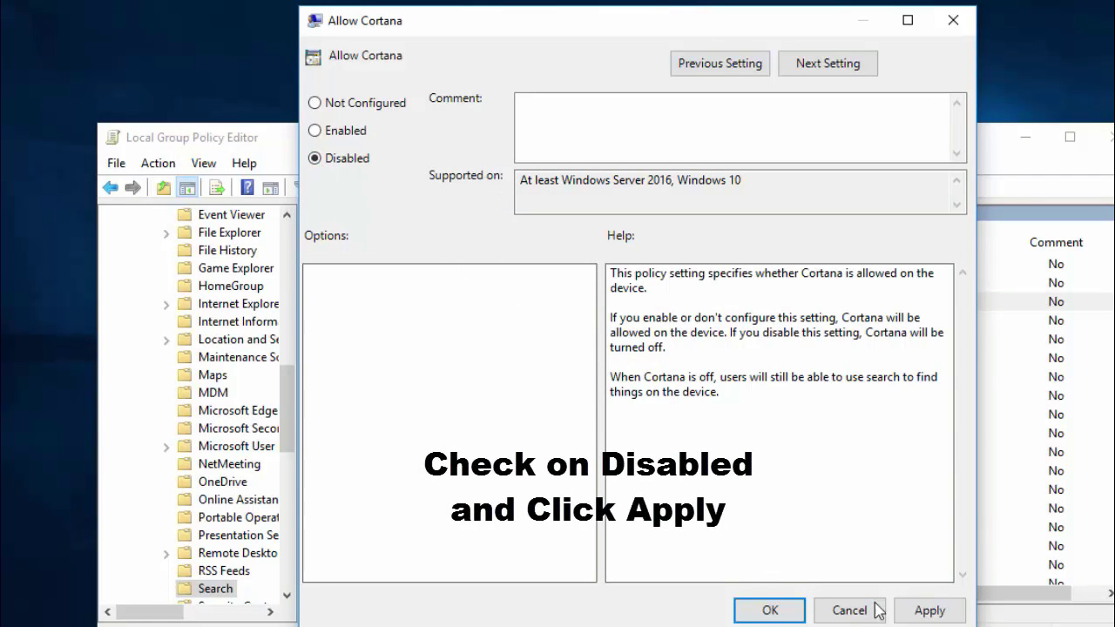
click(926, 612)
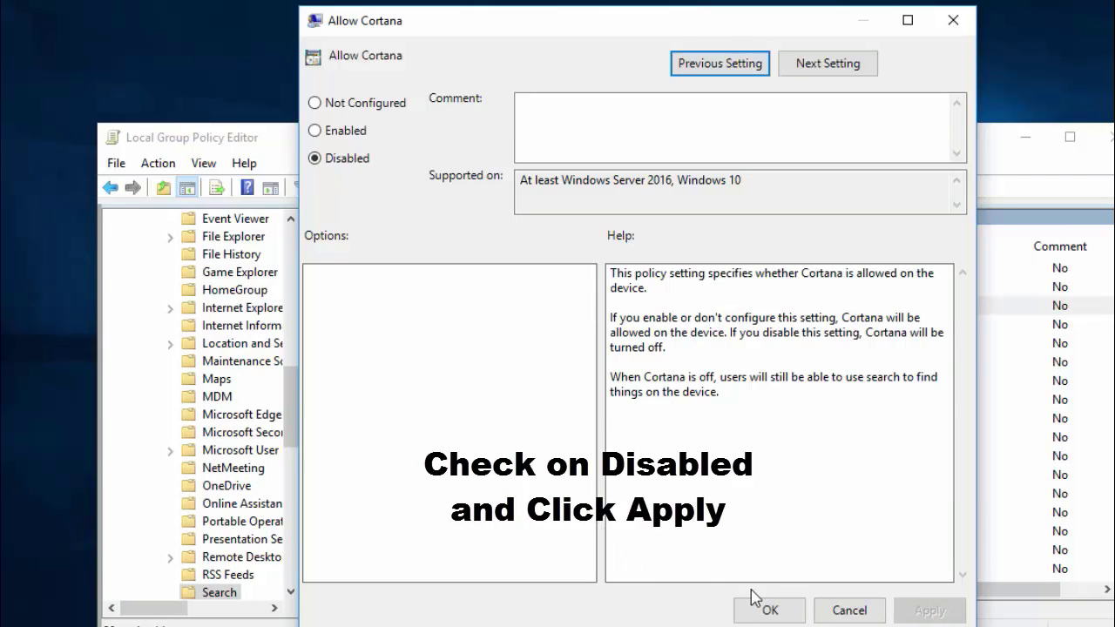
click(770, 610)
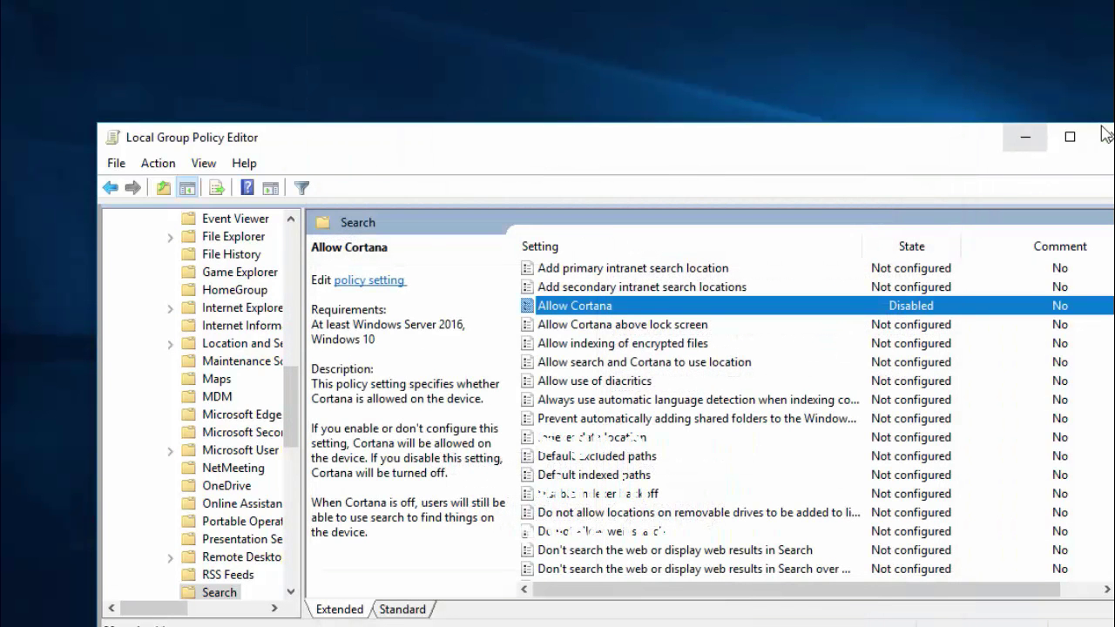
Minimize the policy editor and open Windows search to check whether Cortana is turned off
click(1023, 139)
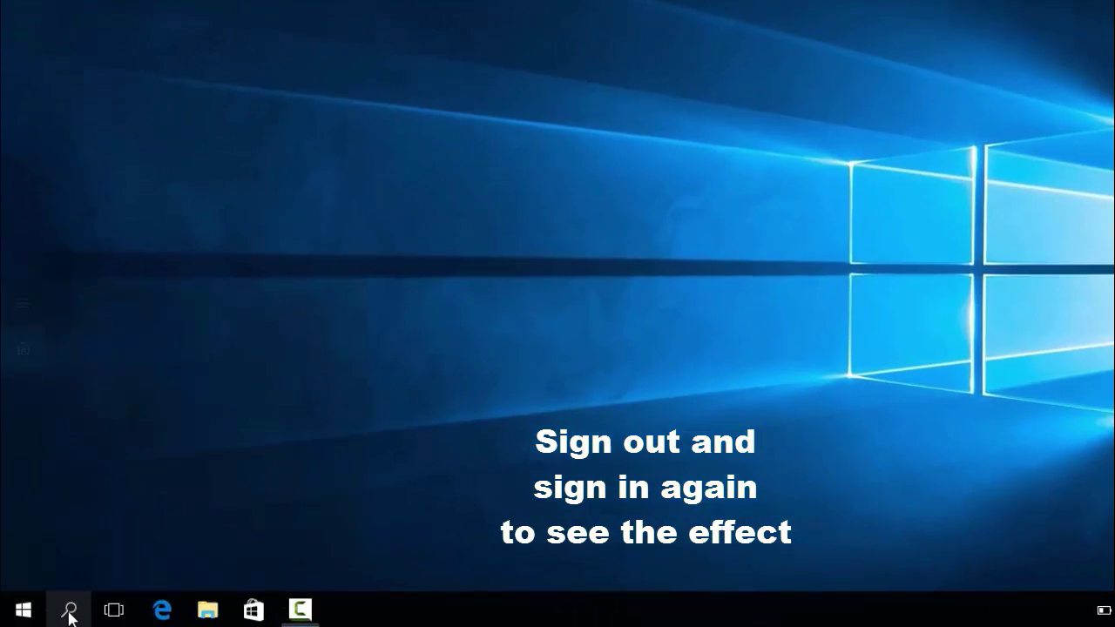
click(60, 616)
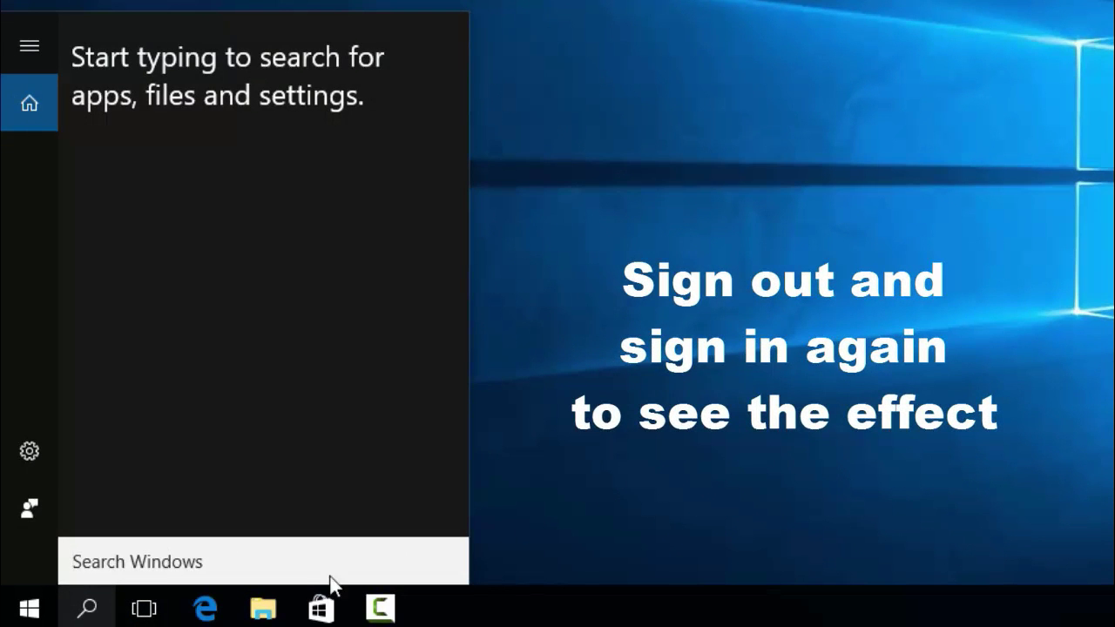
click(701, 370)
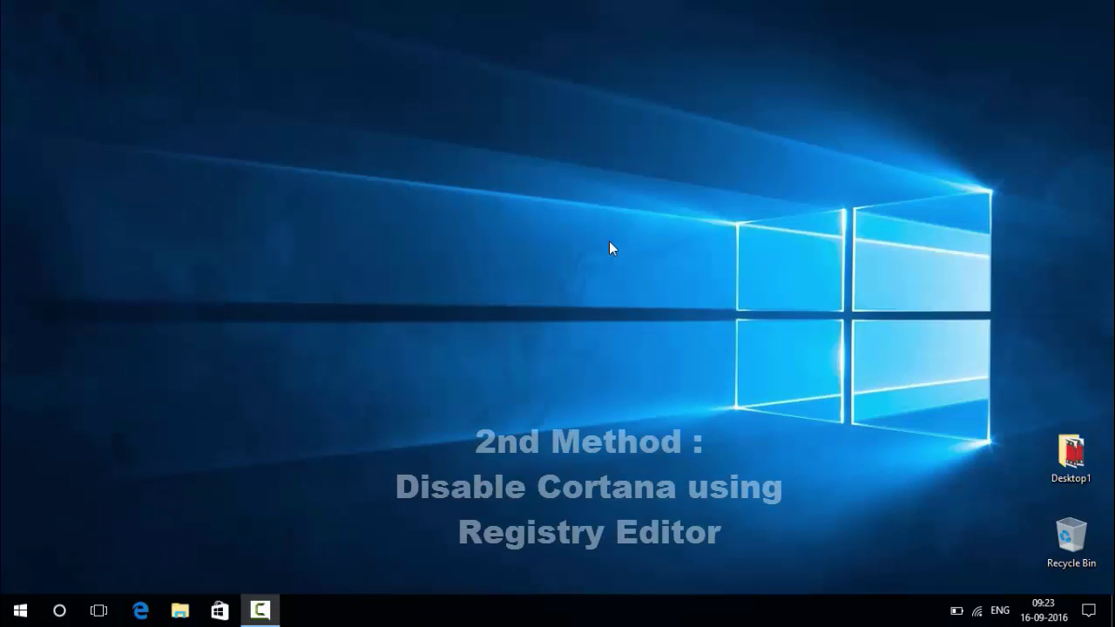
key(super)
key(super)
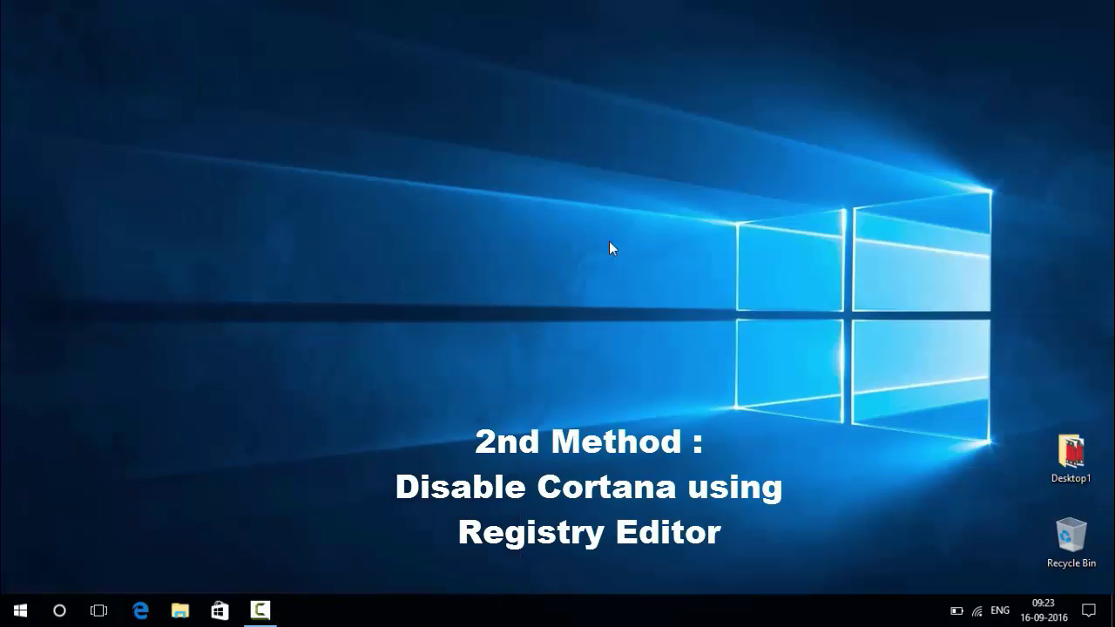
key(super)
text(group)
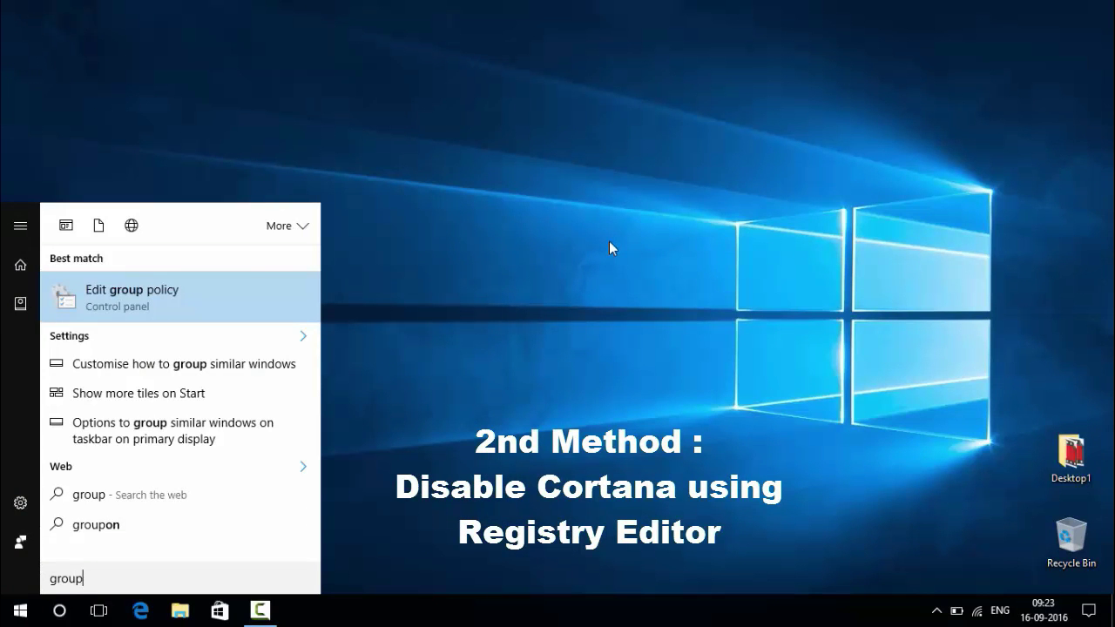
click(609, 241)
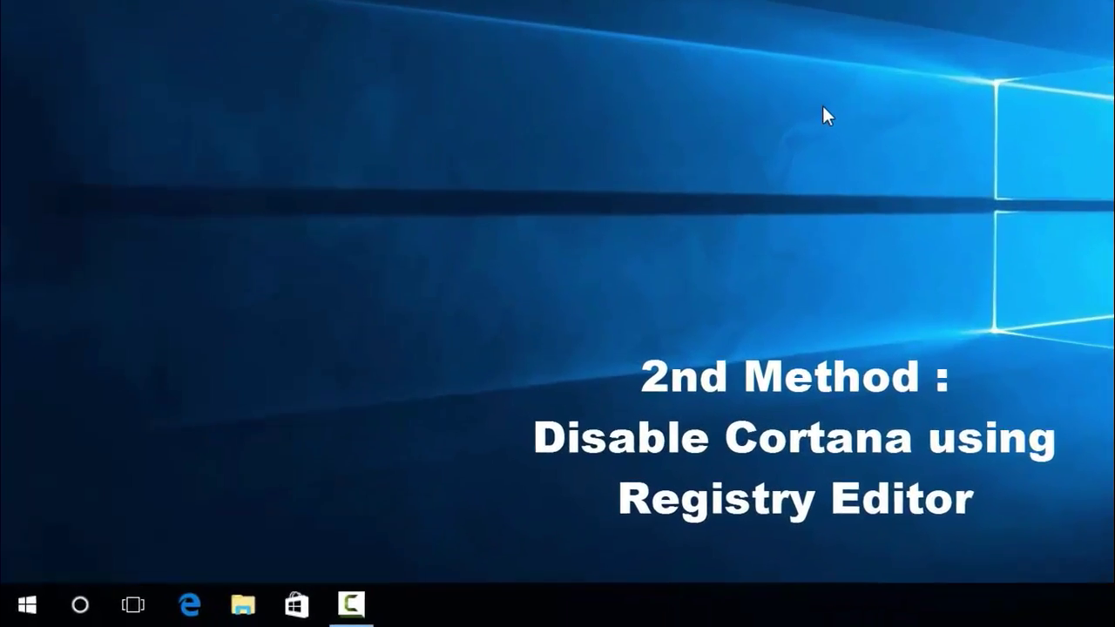
Run regedit, allow it to make changes, and reposition the Registry Editor window on the desktop
key(super+r)
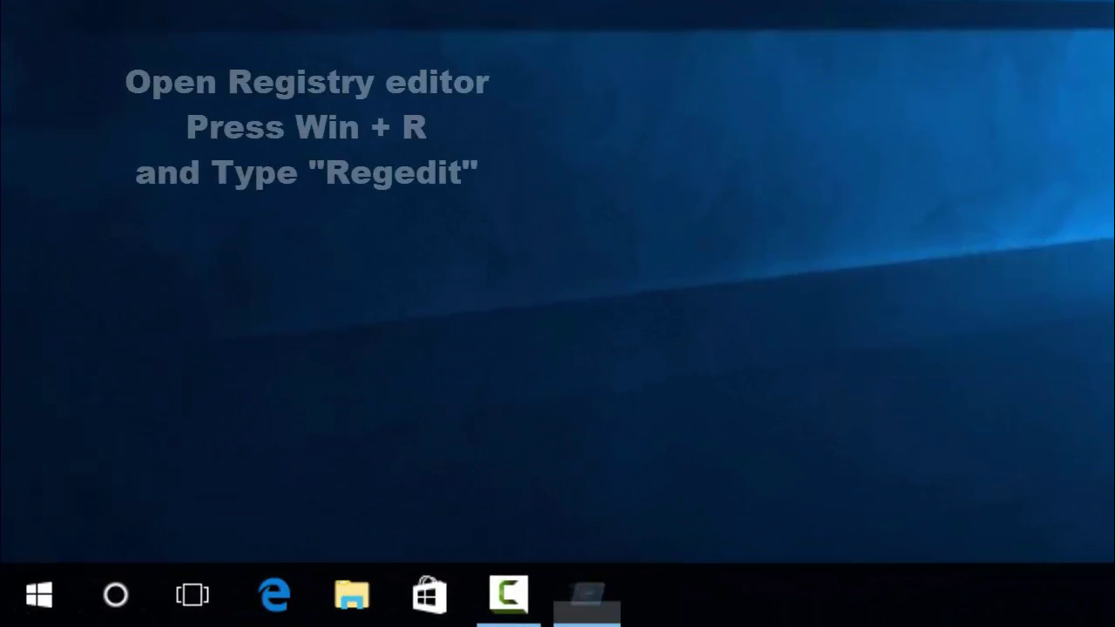
text(regedit)
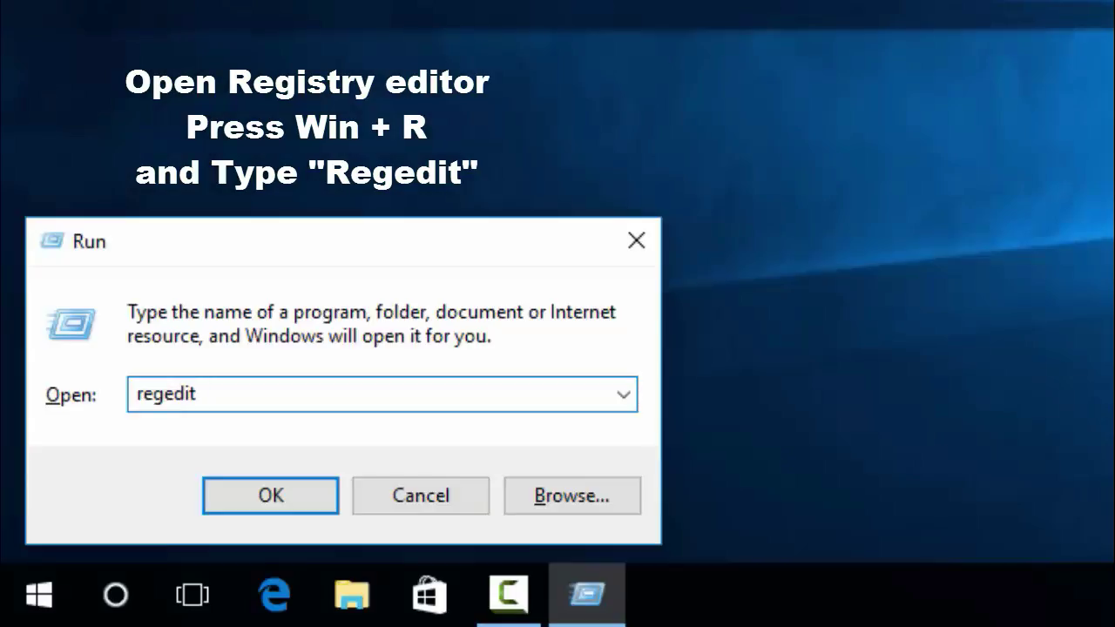
key(Return)
key(alt+y)
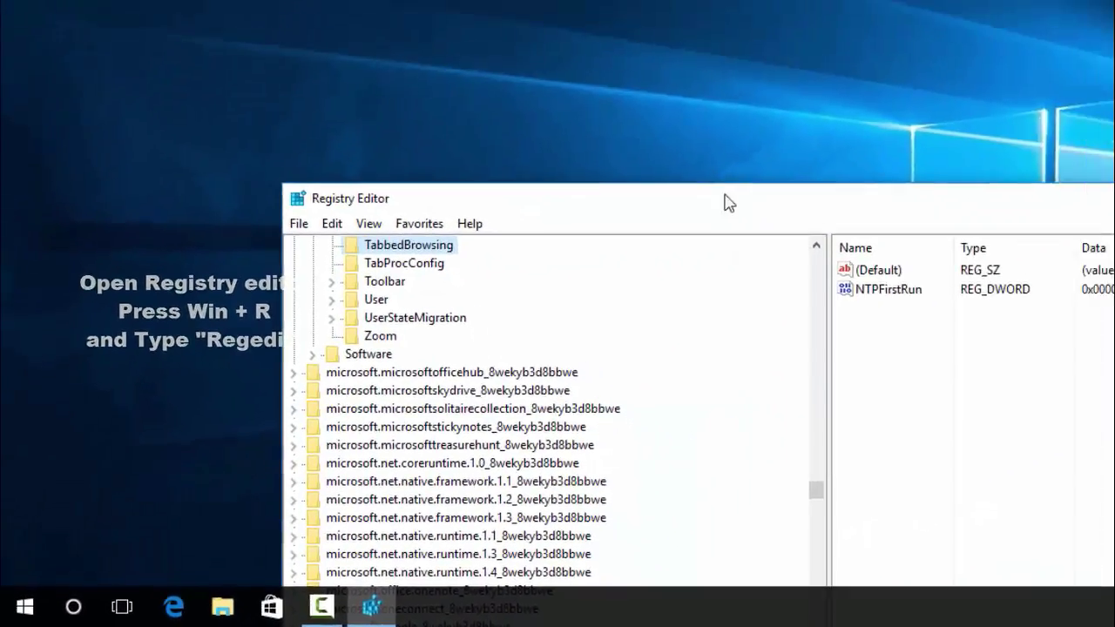
drag(730, 202, 657, 165)
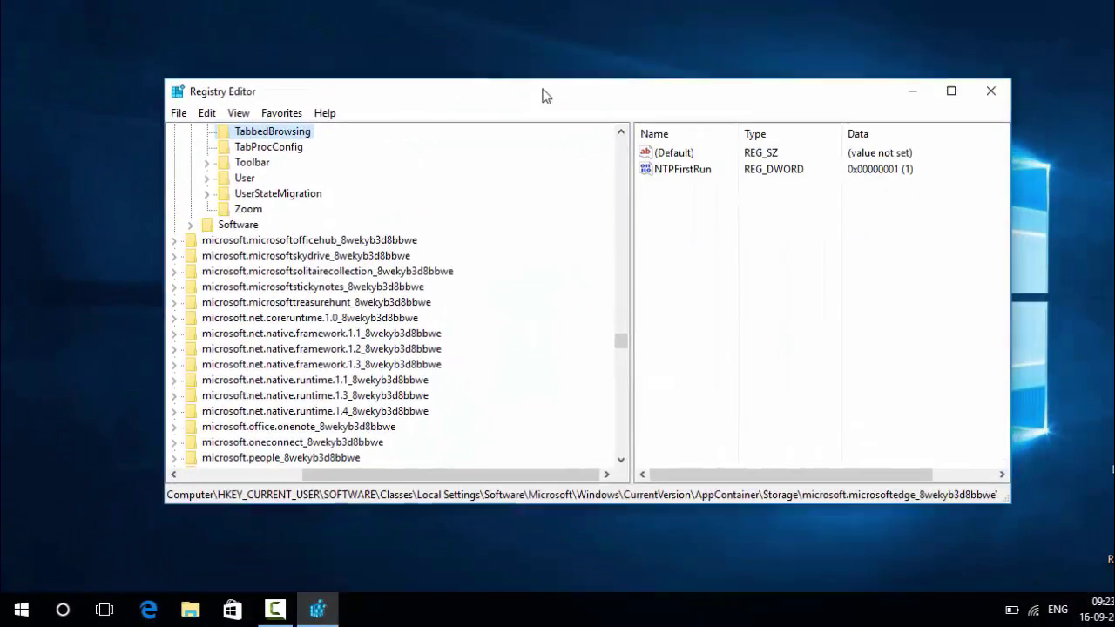
Return to the start of the registry tree and collapse HKEY_CURRENT_USER so only the root keys are listed
scroll(697, 502, up, 5)
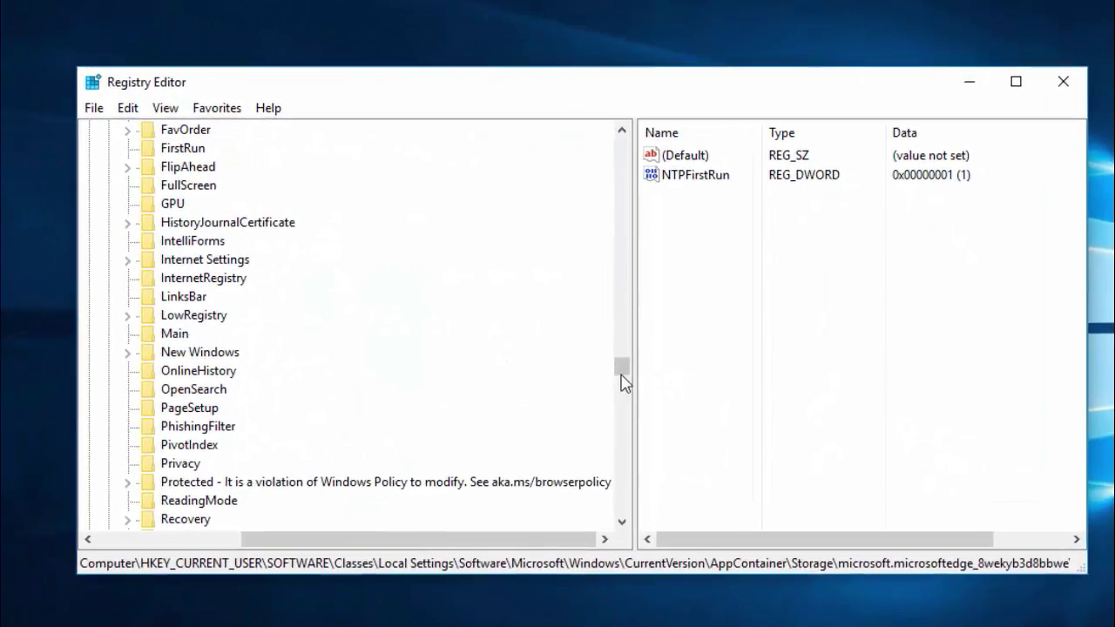
drag(624, 383, 612, 178)
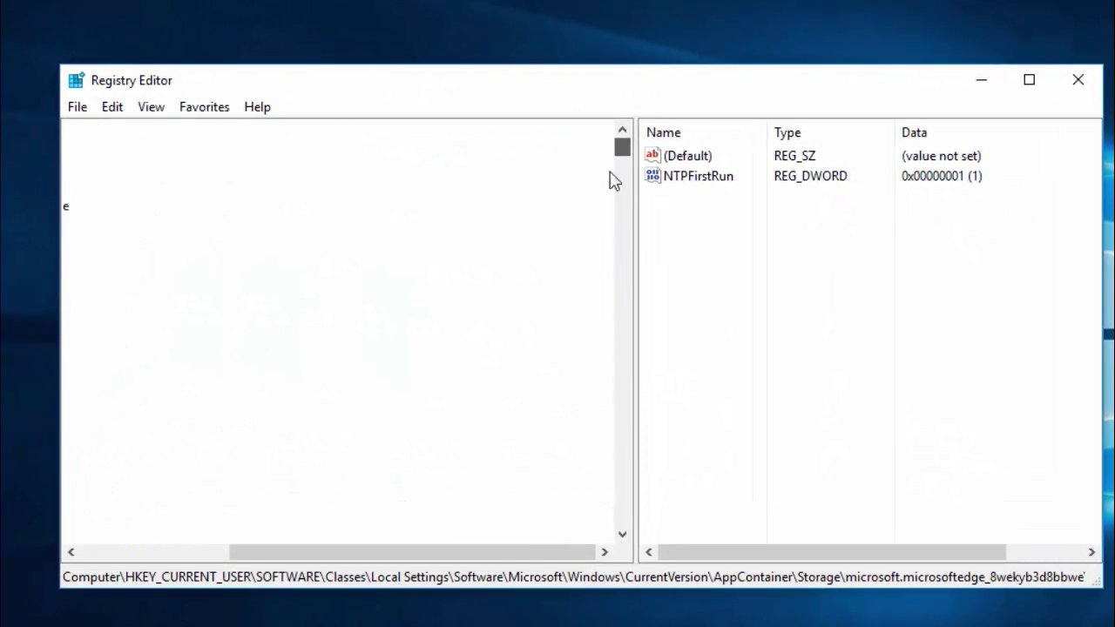
drag(511, 539, 153, 538)
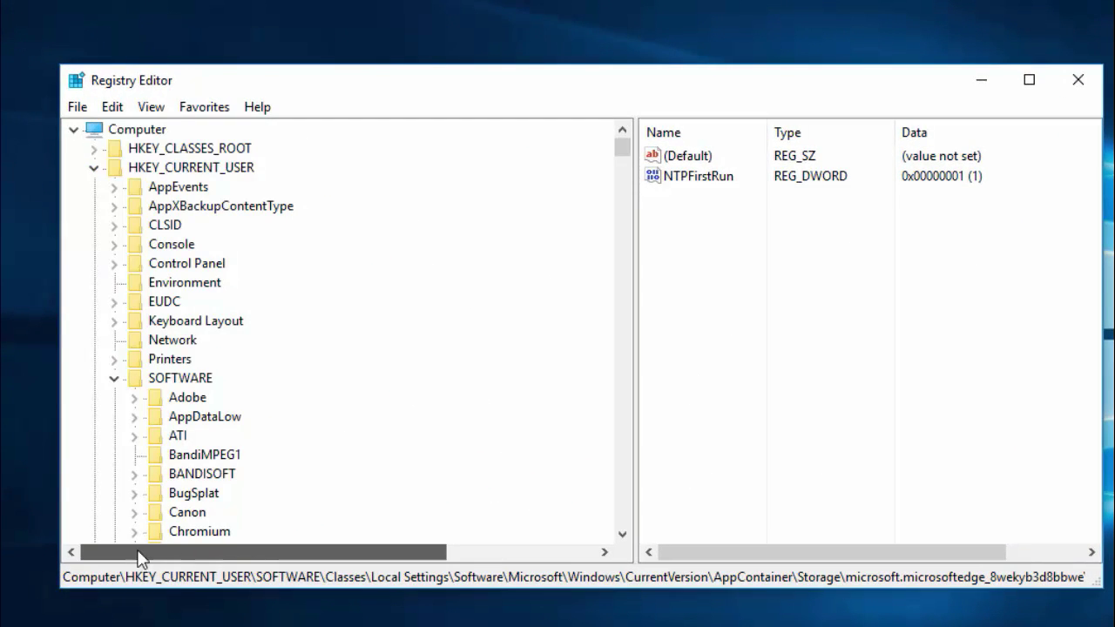
click(74, 130)
click(74, 131)
click(94, 167)
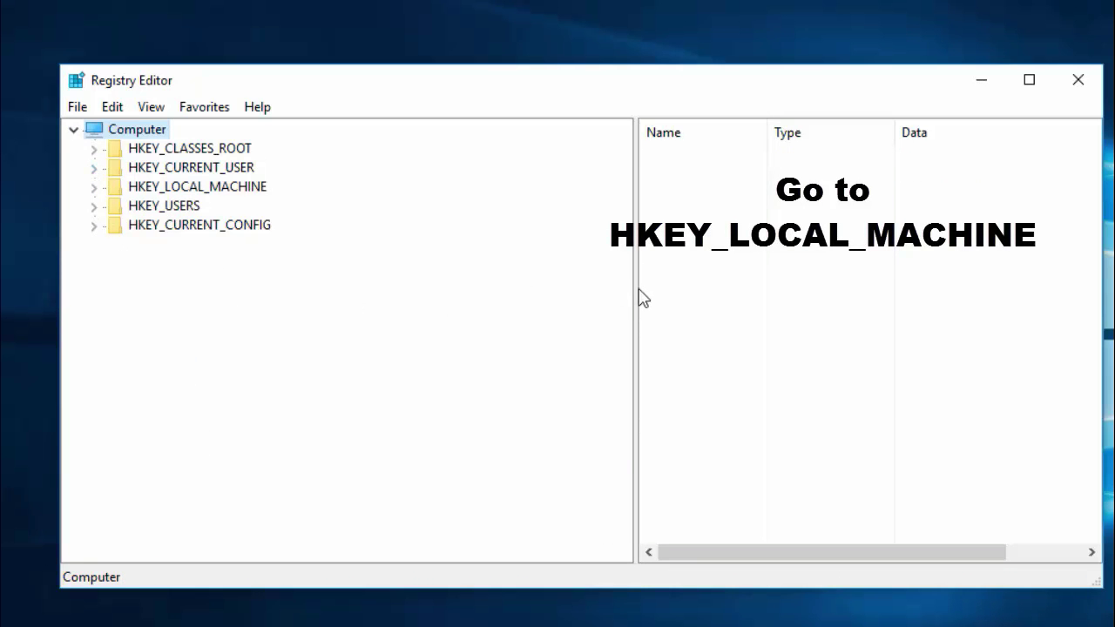
Expand the registry tree down to HKEY_LOCAL_MACHINE\SOFTWARE\Policies\Microsoft\Windows to list its subkeys
drag(638, 293, 588, 294)
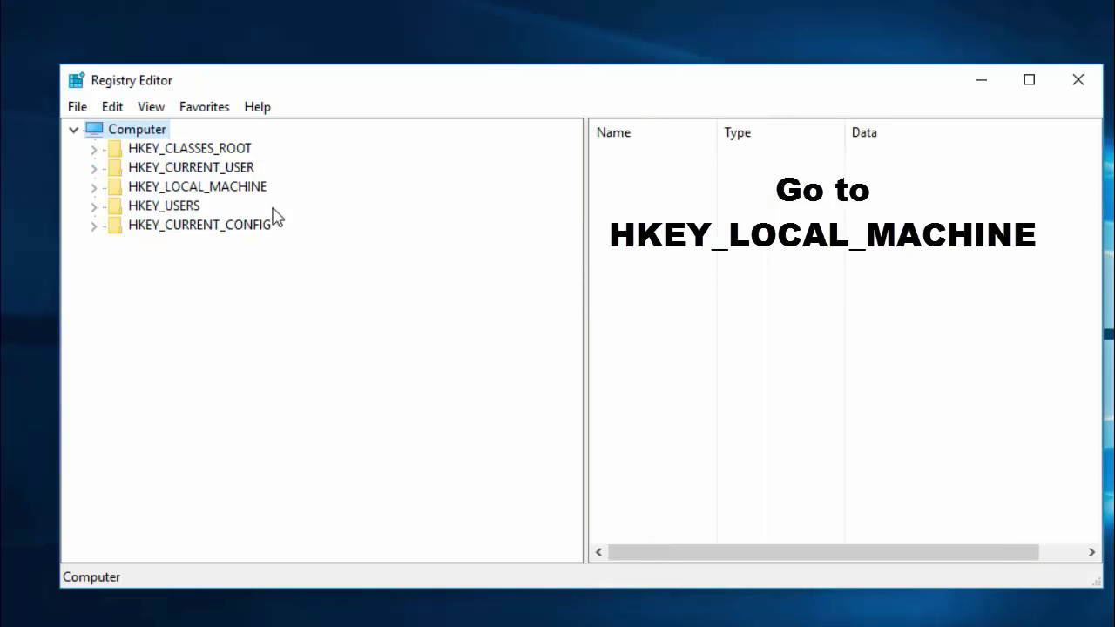
click(92, 187)
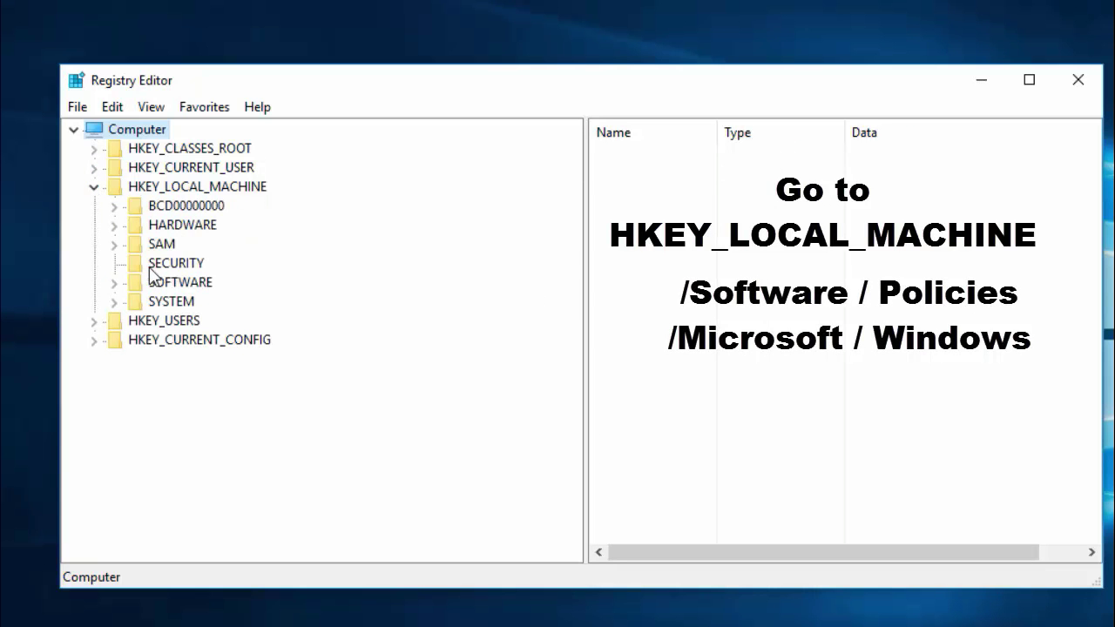
click(113, 284)
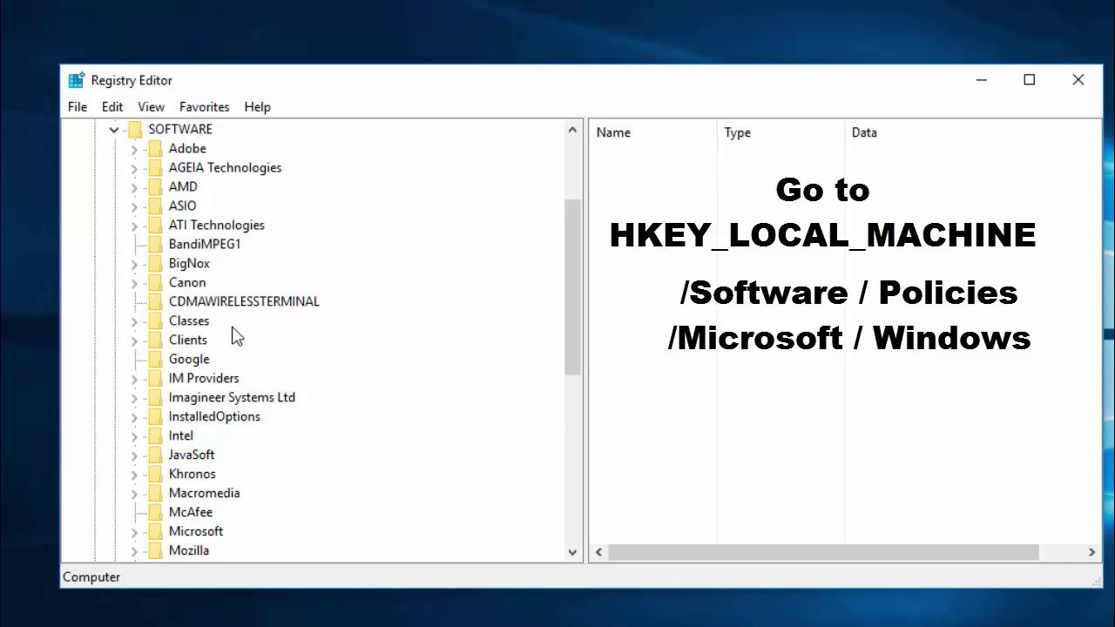
scroll(245, 365, down, 5)
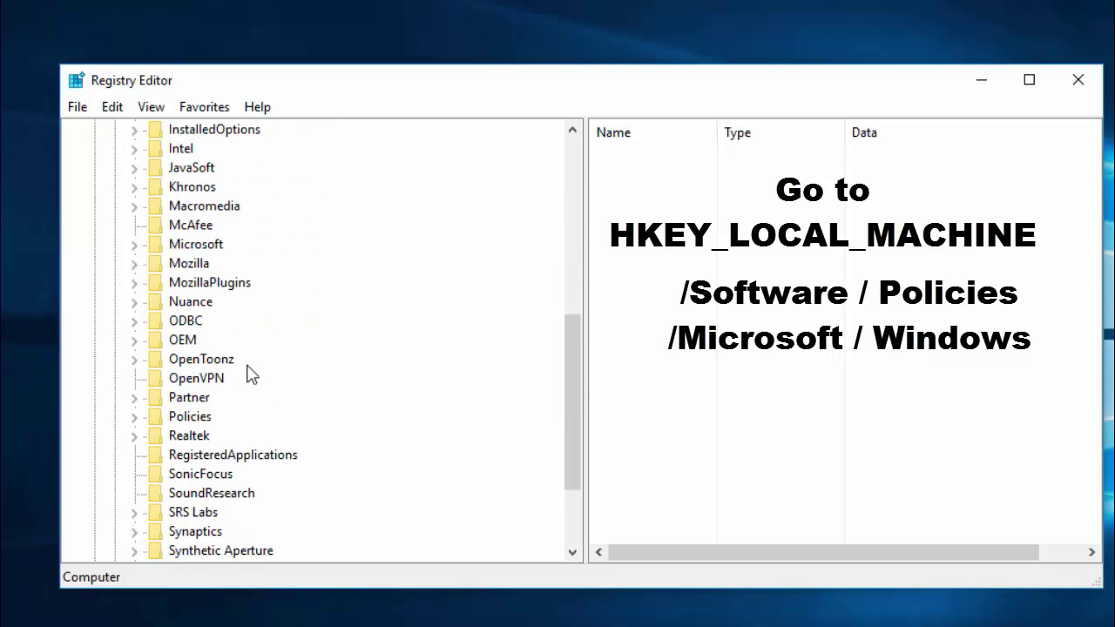
click(135, 416)
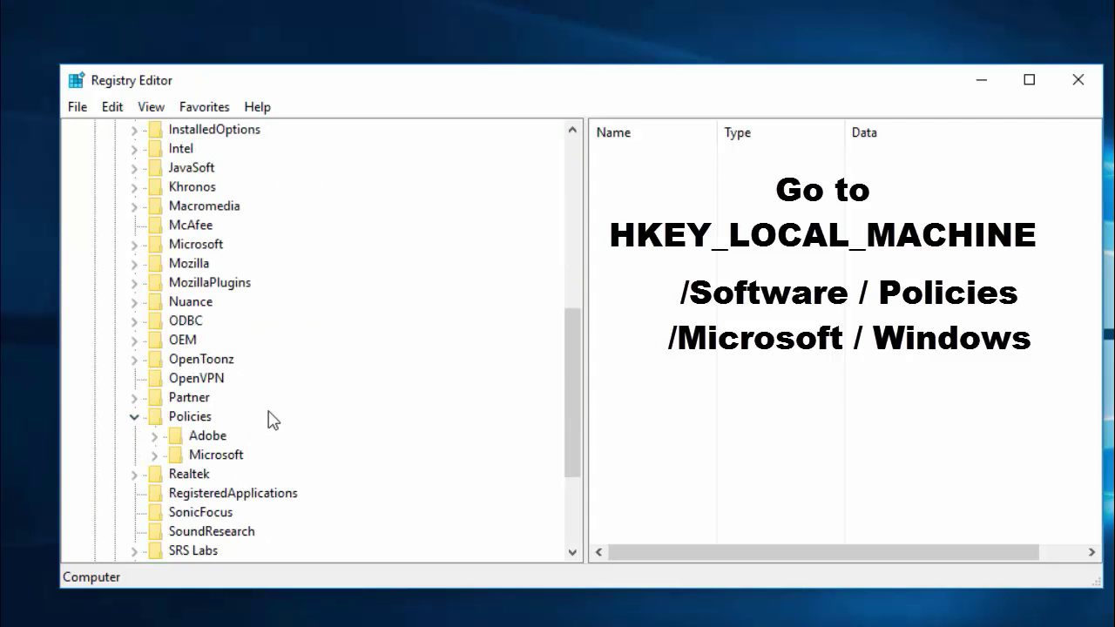
click(155, 455)
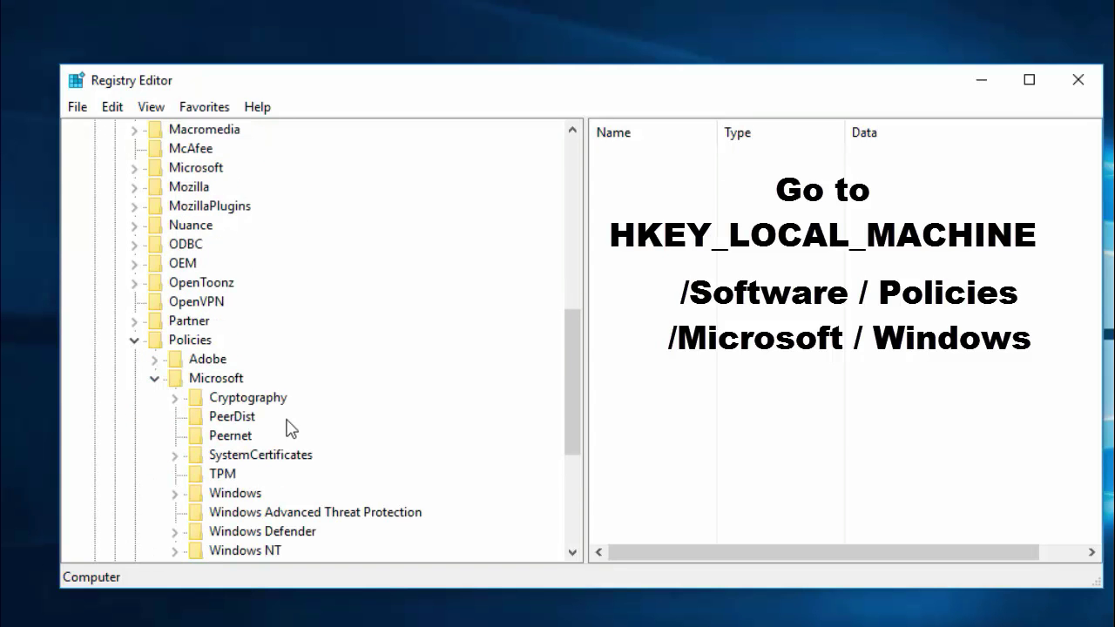
scroll(290, 422, down, 3)
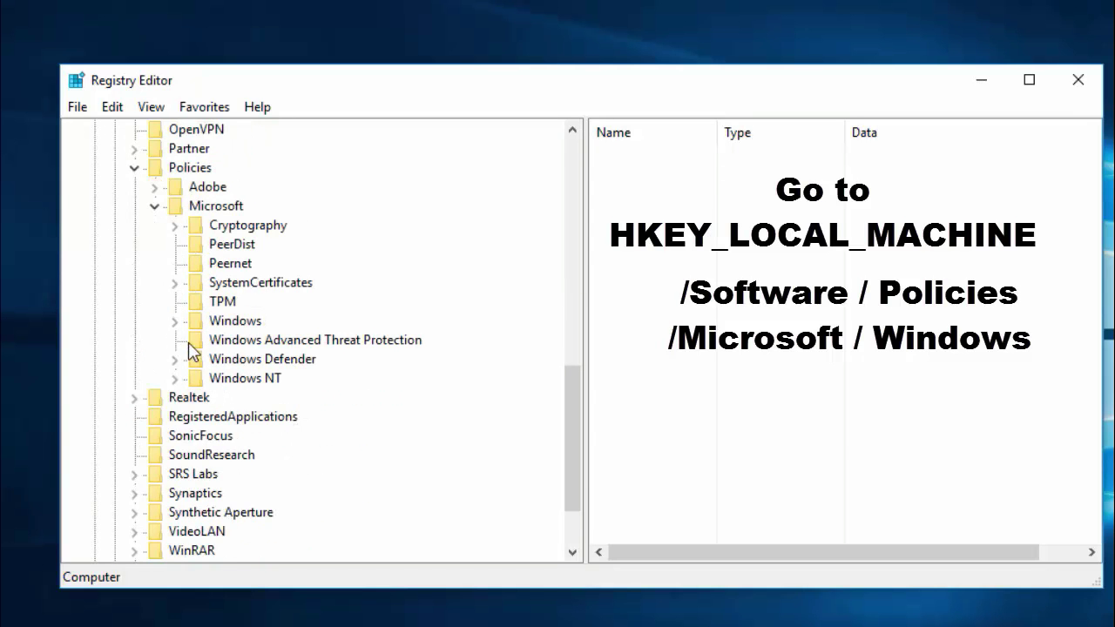
click(175, 322)
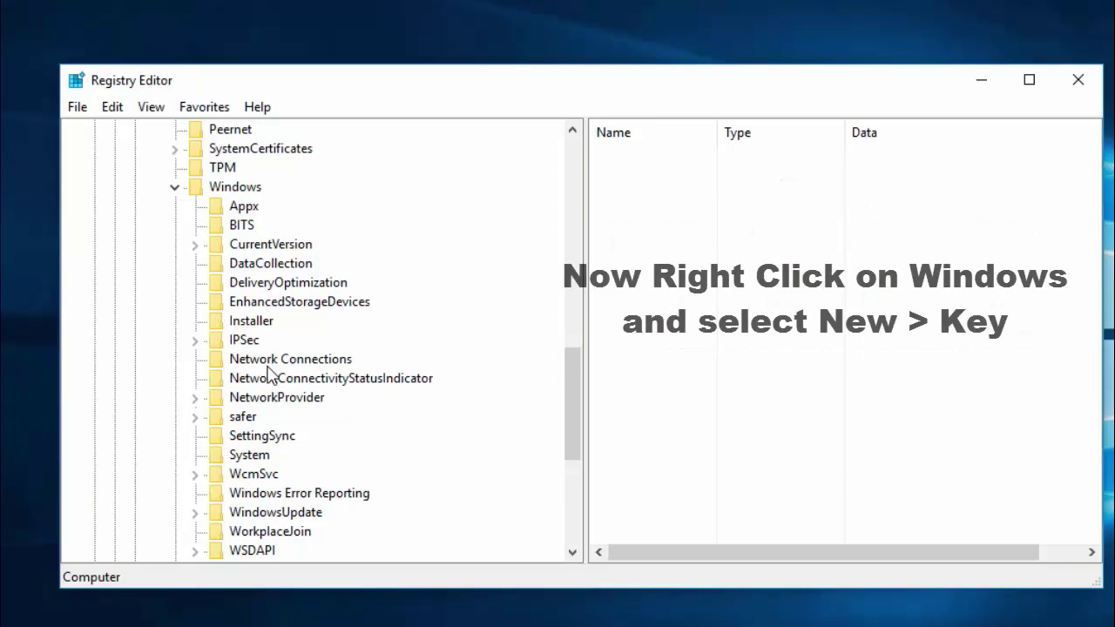
Create a new key named Windows Search under the Policies\Microsoft\Windows key
scroll(271, 376, down, 1)
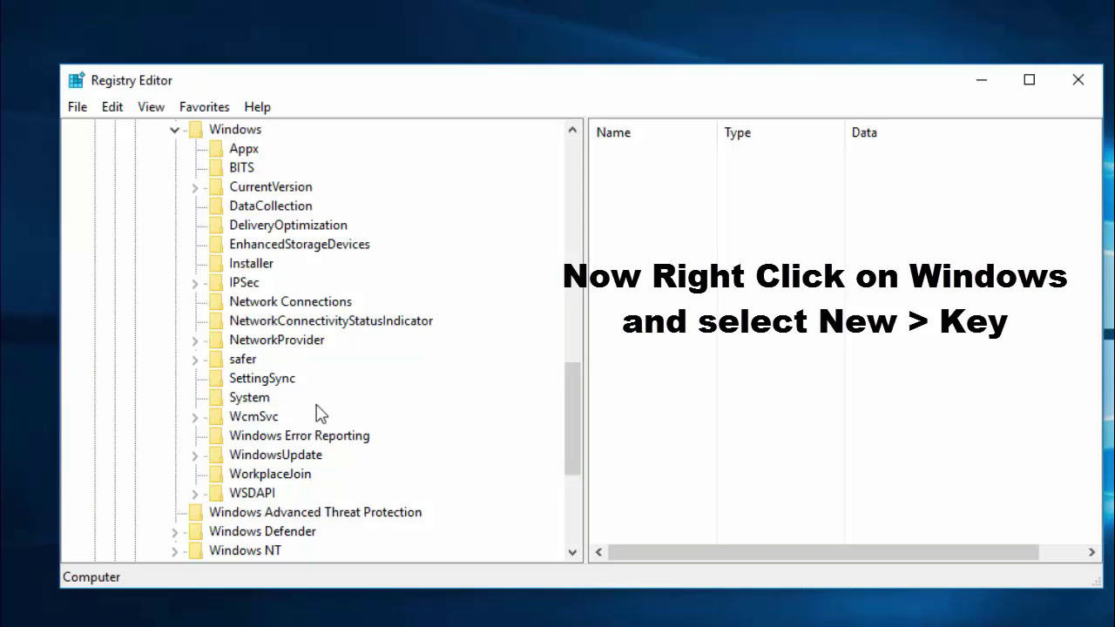
scroll(235, 379, up, 1)
click(222, 193)
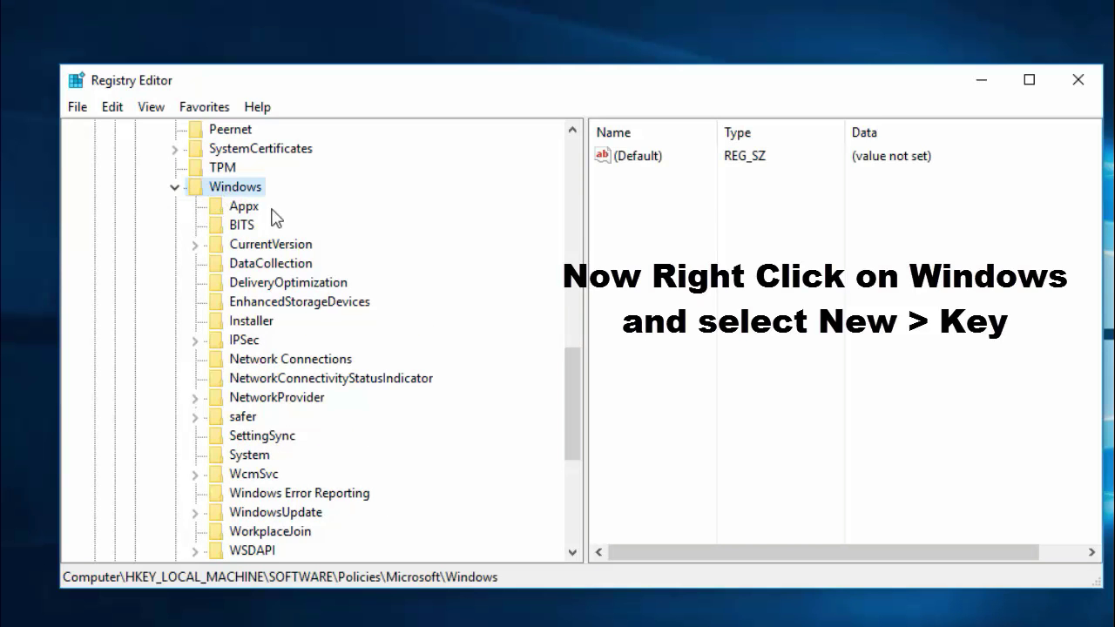
right_click(296, 206)
click(242, 193)
right_click(242, 192)
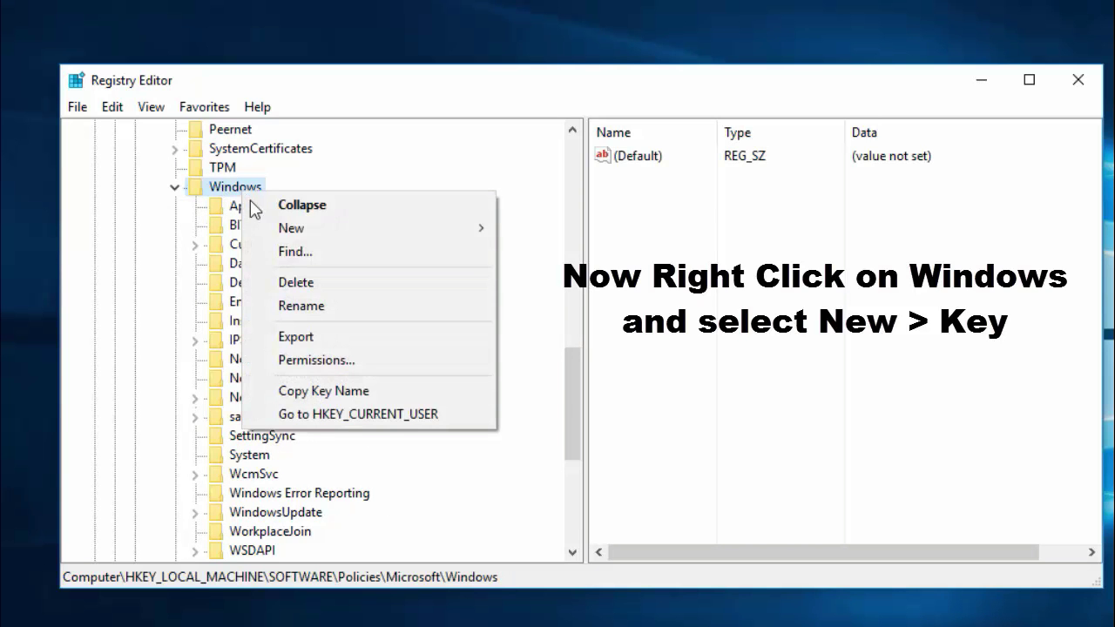
mouse_move(299, 237)
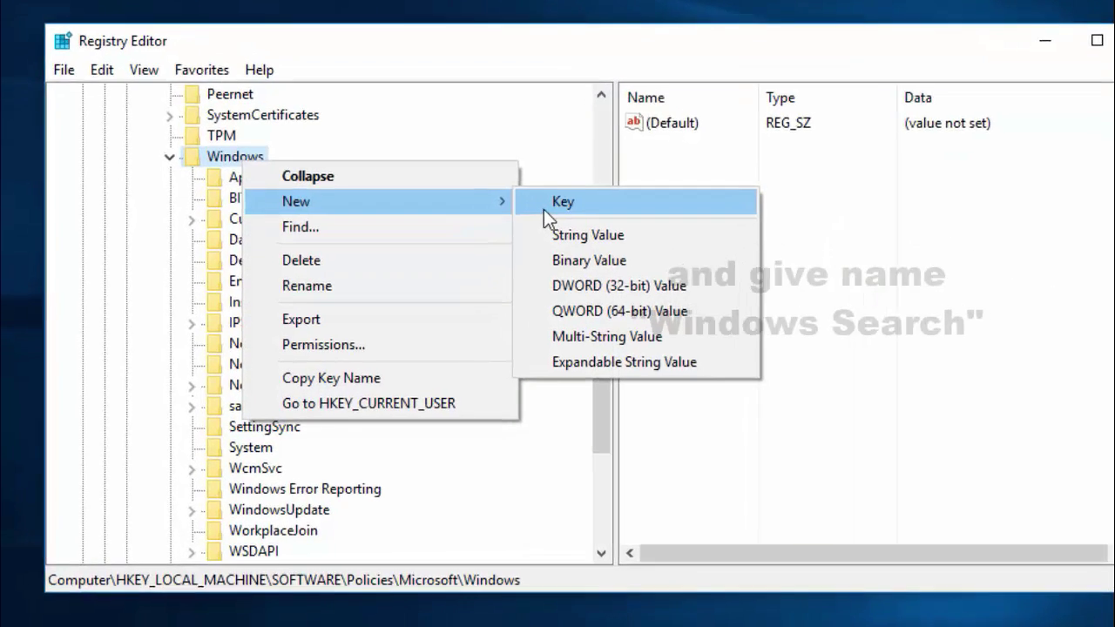
click(543, 225)
text(W)
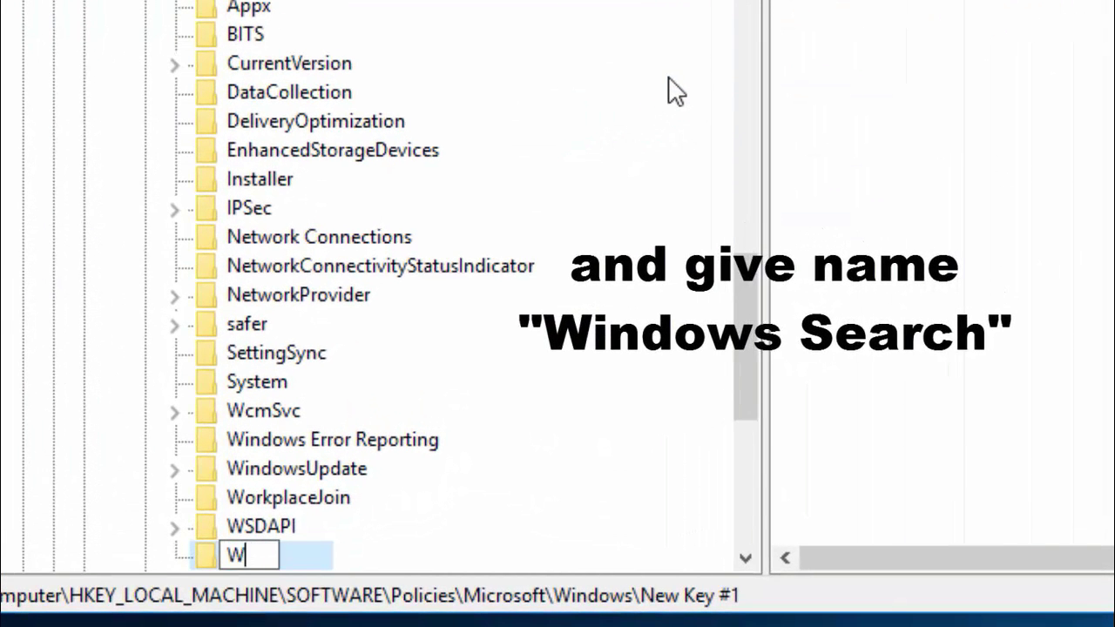
text(indows )
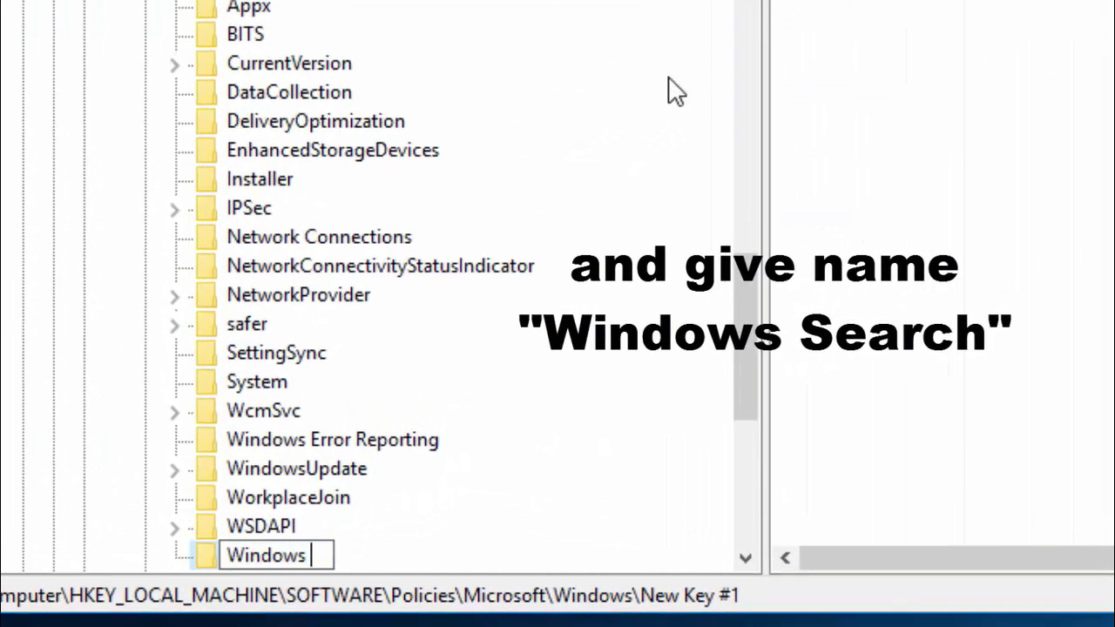
text(Search)
key(Return)
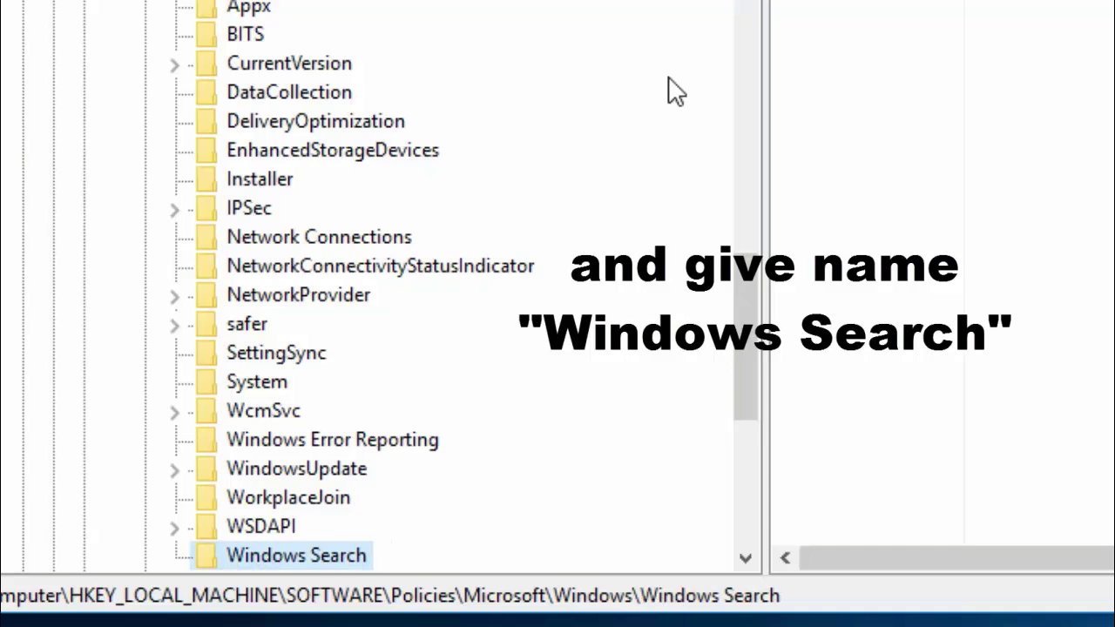
Create a DWORD (32-bit) value named AllowCortana in the Windows Search key and accept its value data as 0
scroll(642, 311, down, 1)
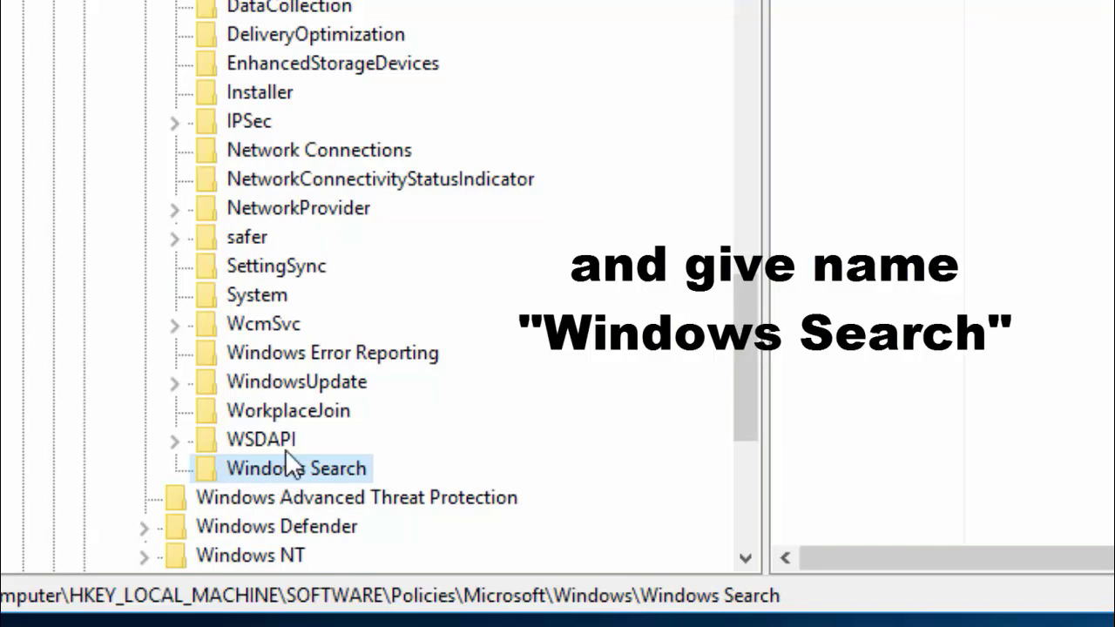
key(Up)
key(Up)
click(279, 456)
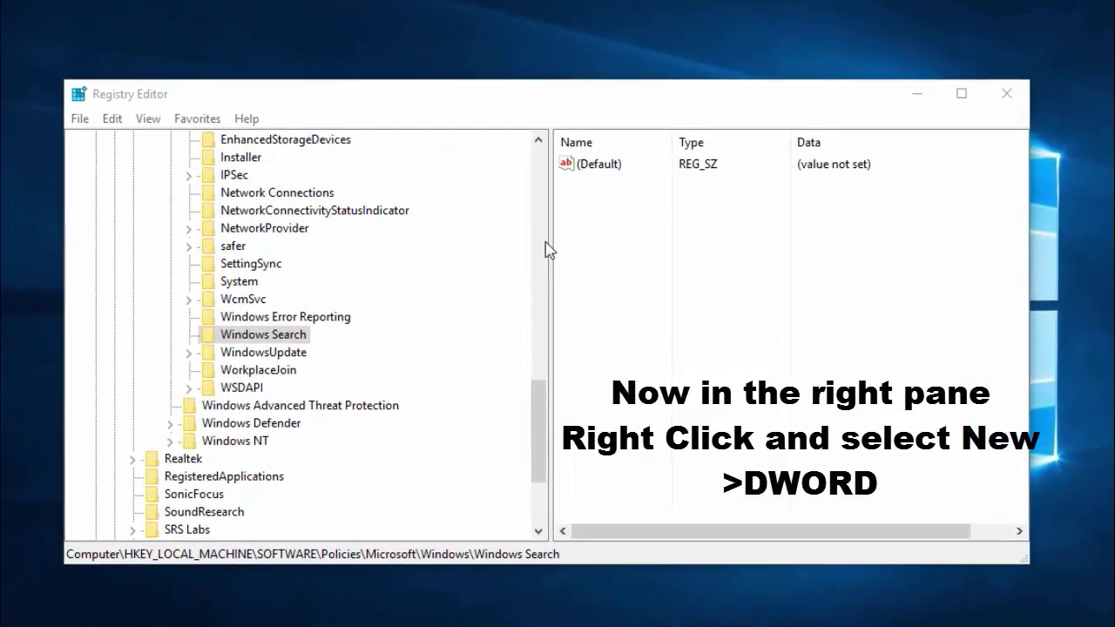
right_click(765, 277)
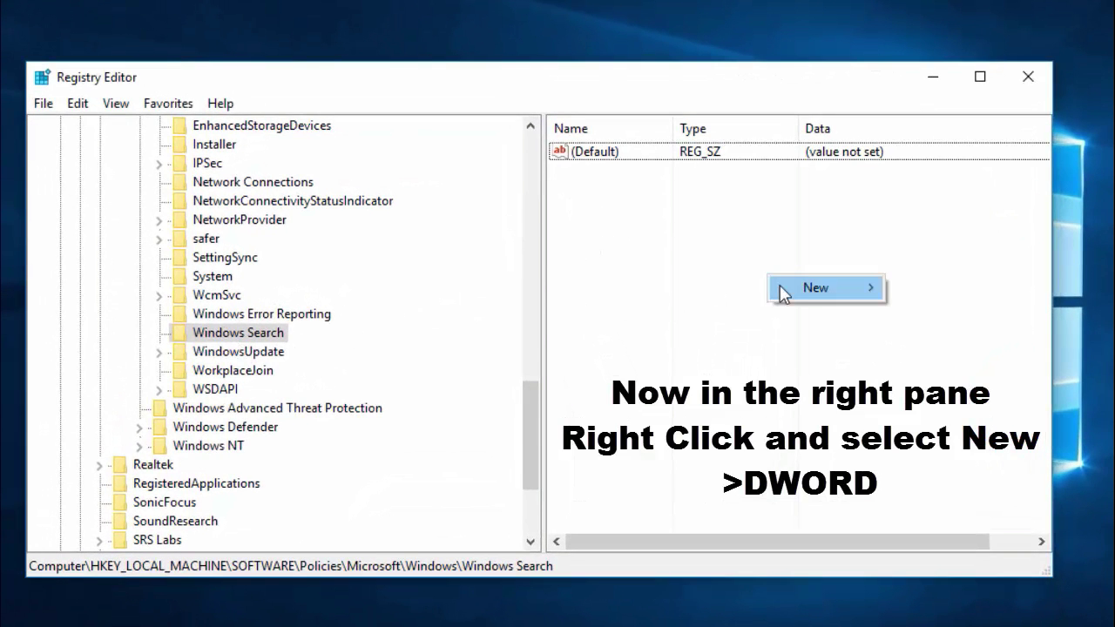
mouse_move(797, 288)
click(951, 364)
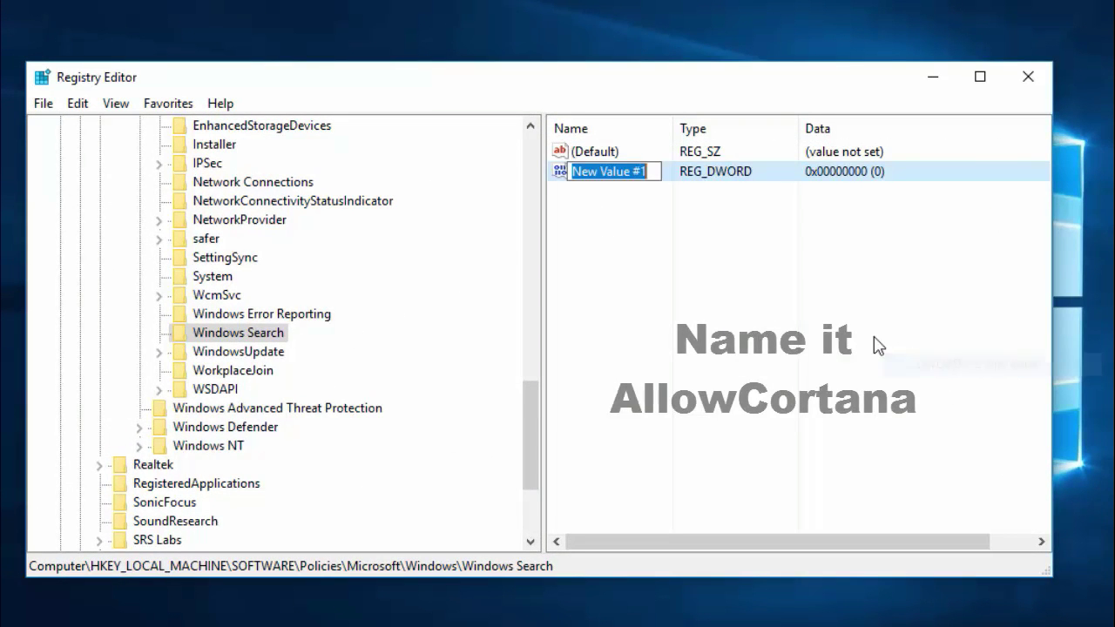
text(AllowCortana)
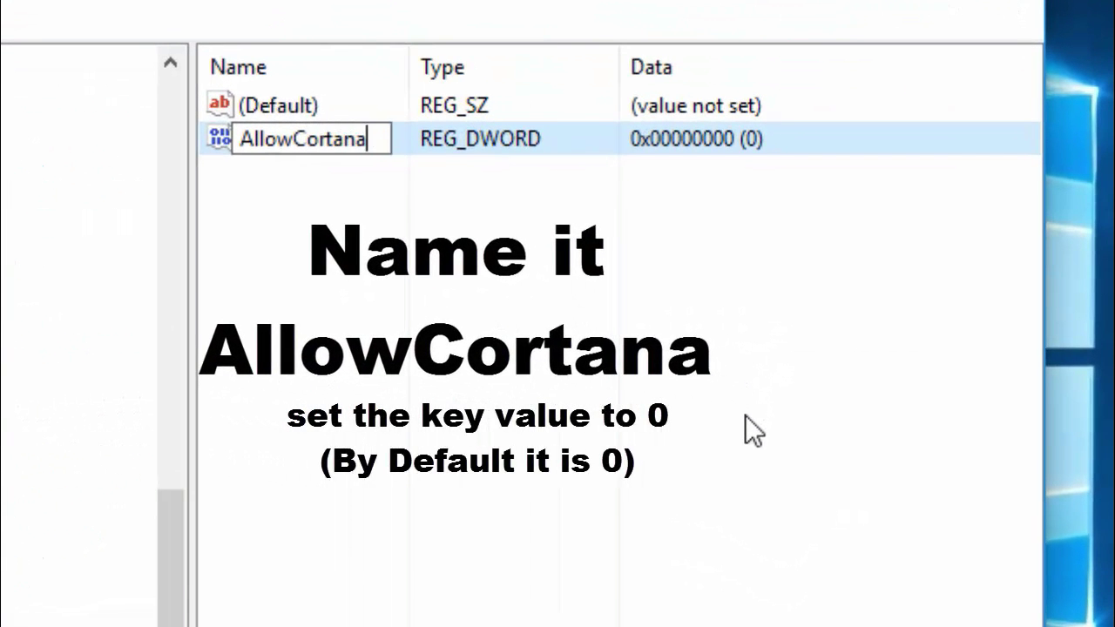
key(Return)
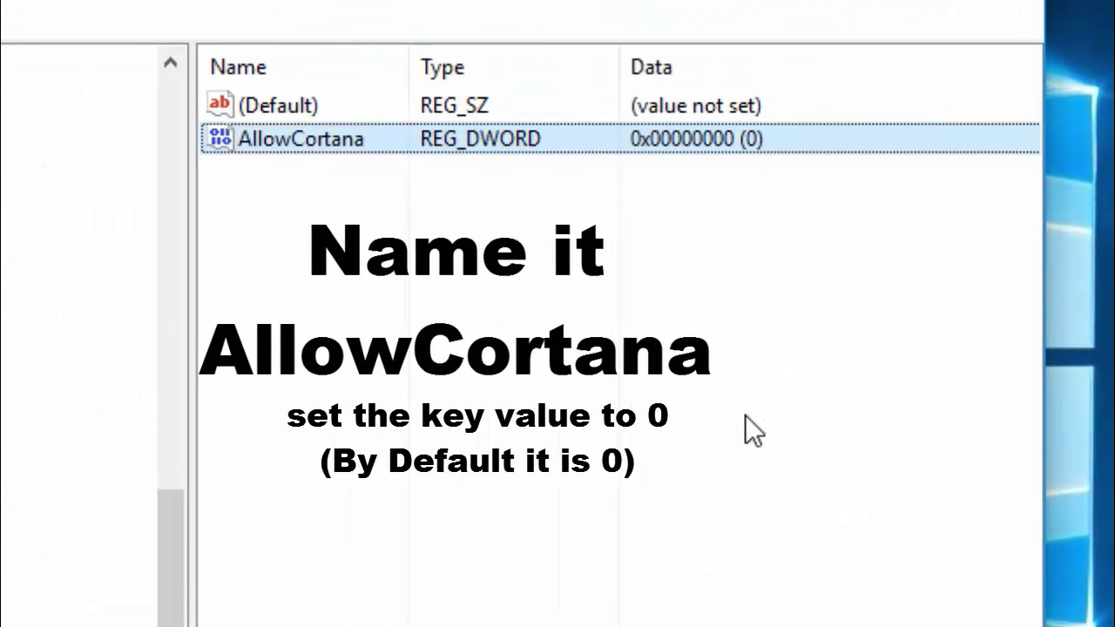
double_click(456, 142)
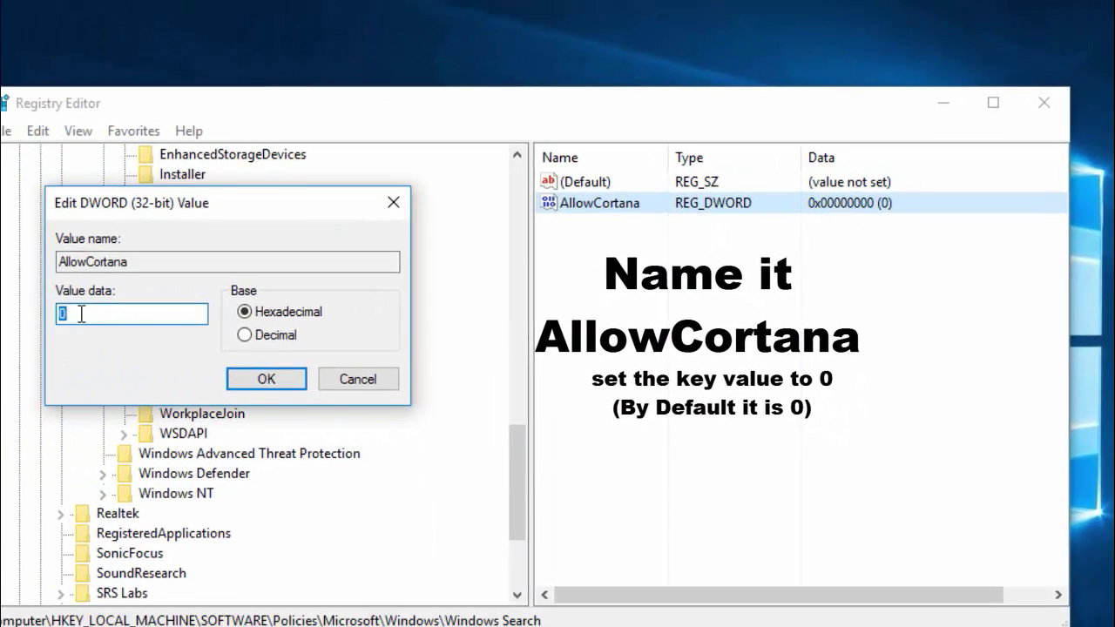
click(267, 379)
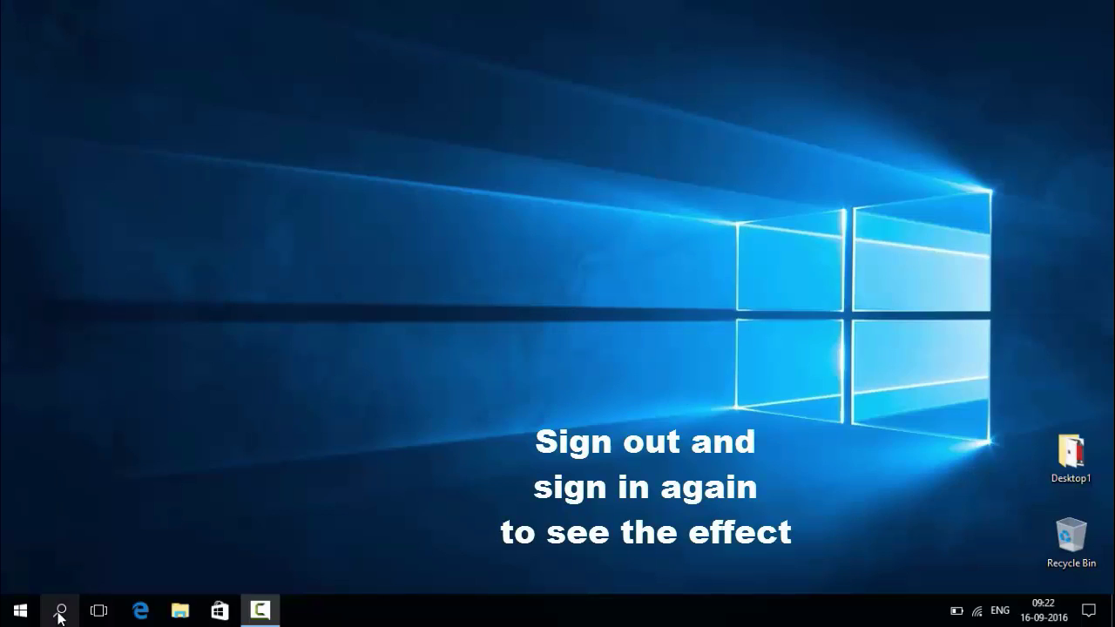
Open Windows search on the desktop to check whether Cortana is disabled, and close it again
click(59, 613)
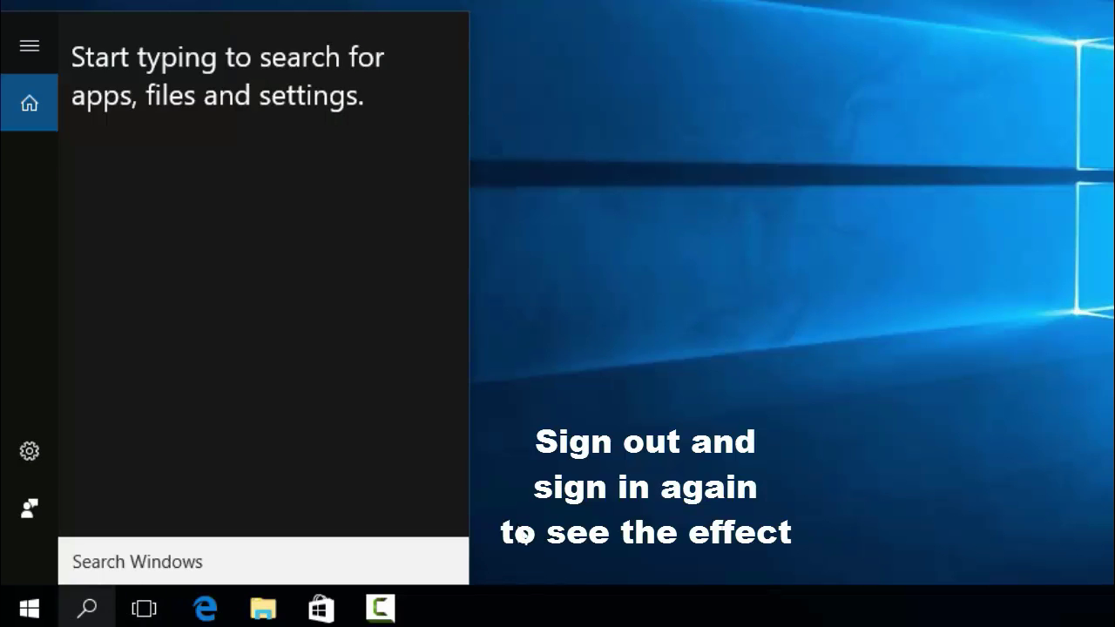
click(700, 370)
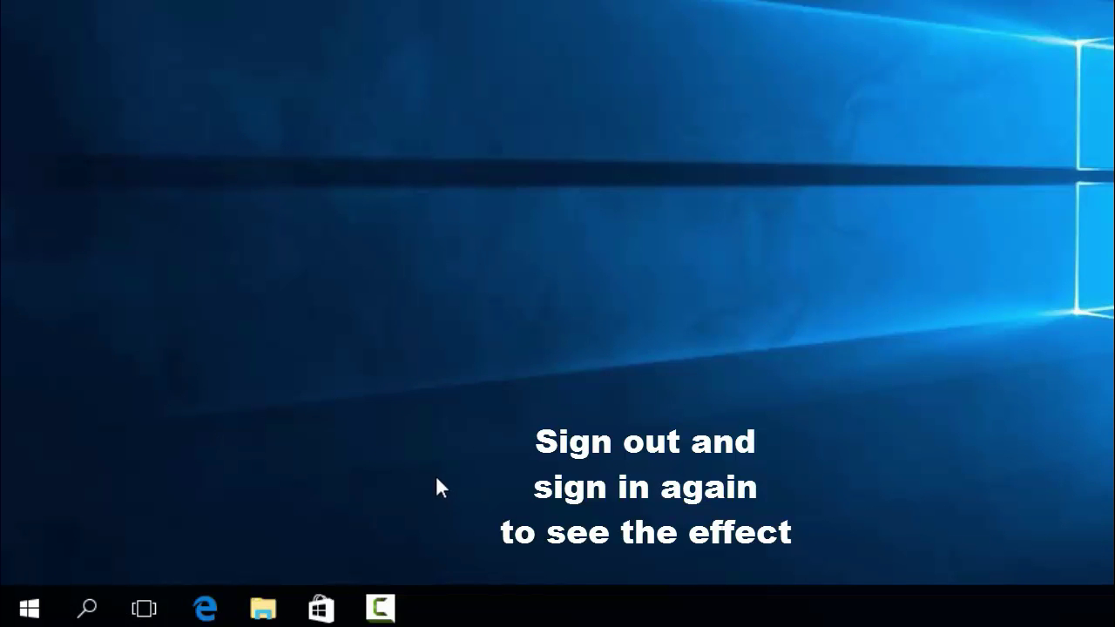